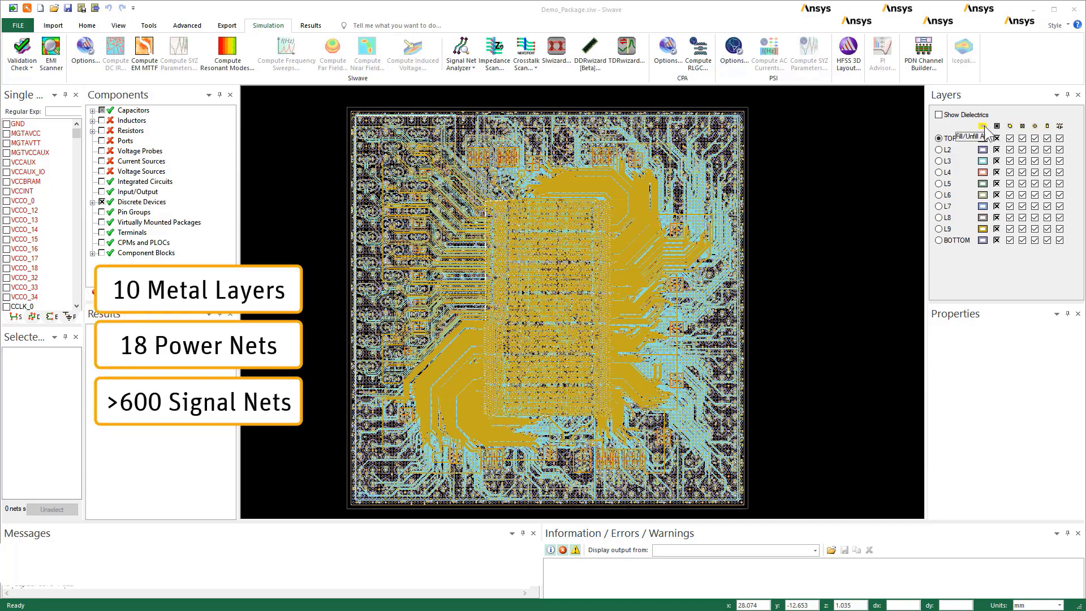
Draw all layout layers filled instead of as outlines, then scroll through the net list
click(984, 127)
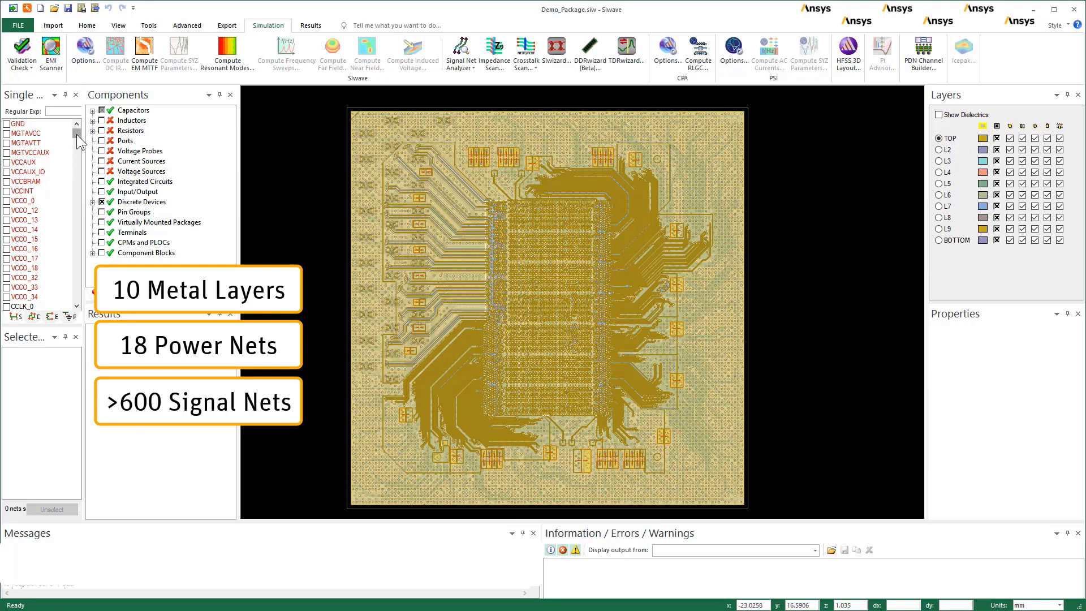
drag(76, 134, 79, 300)
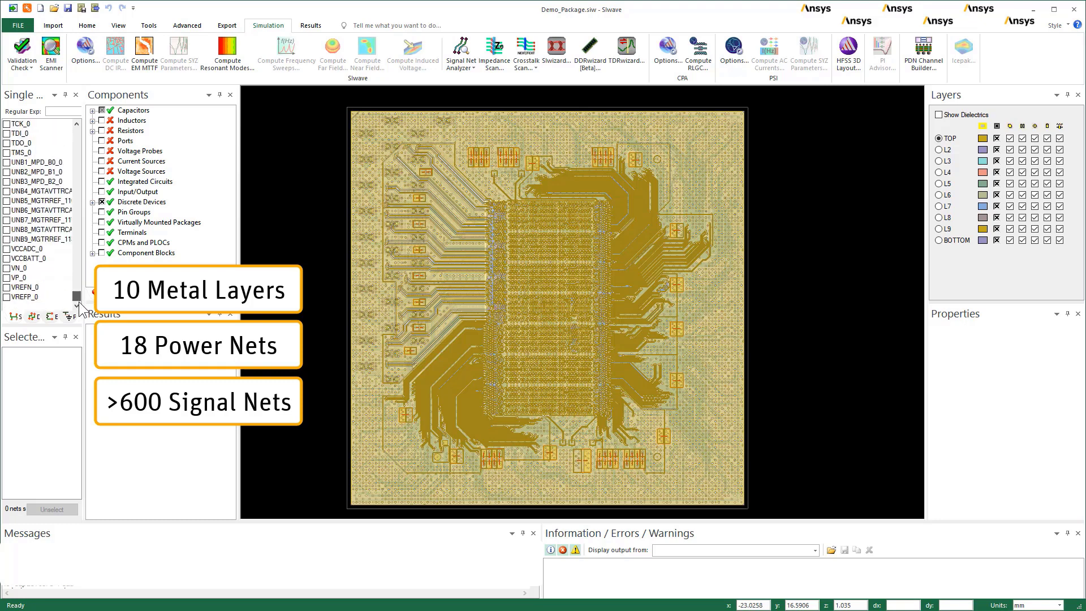
drag(79, 301, 80, 127)
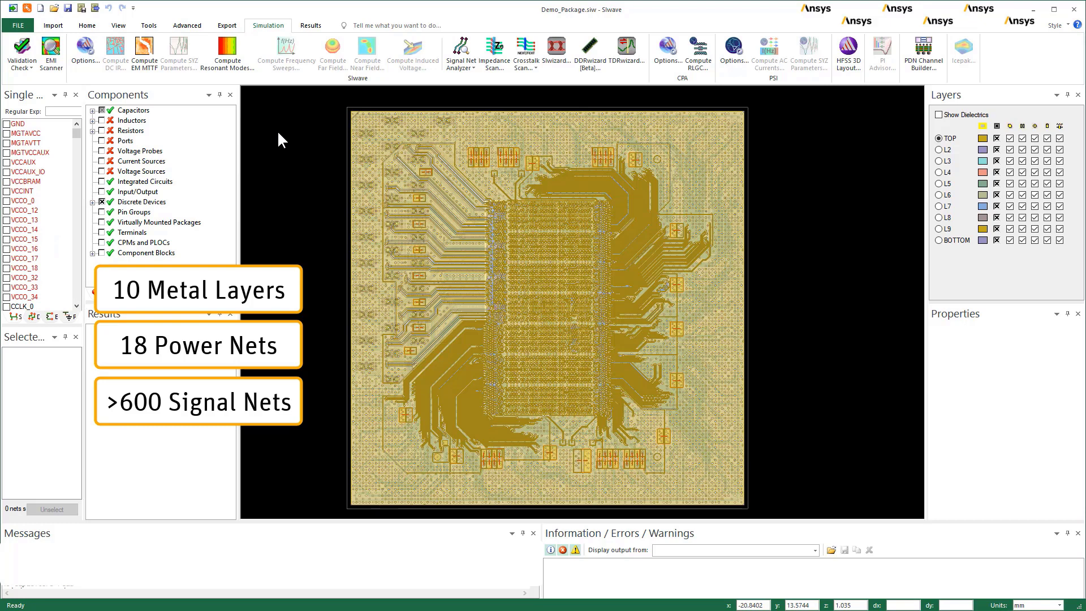
click(95, 25)
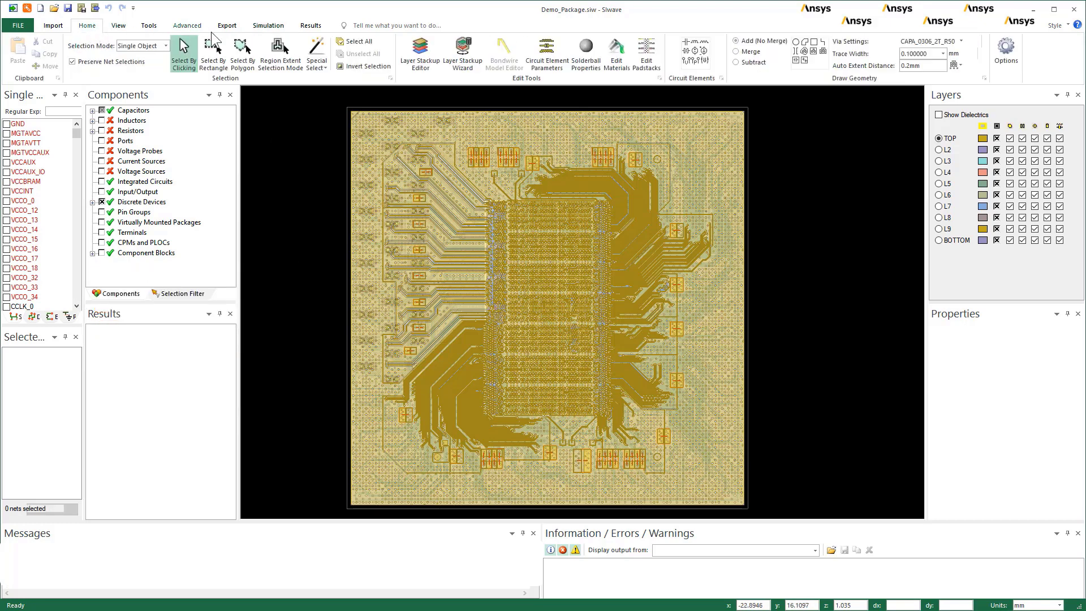
Give the BGA padstack simple solder balls with a height of 0.45 mm
click(588, 62)
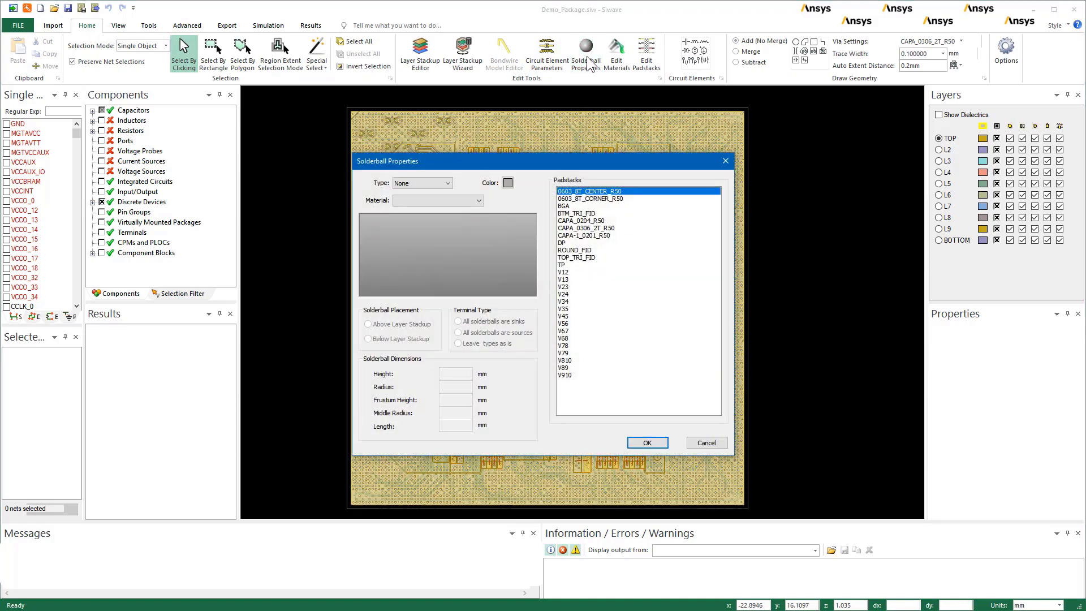
click(571, 205)
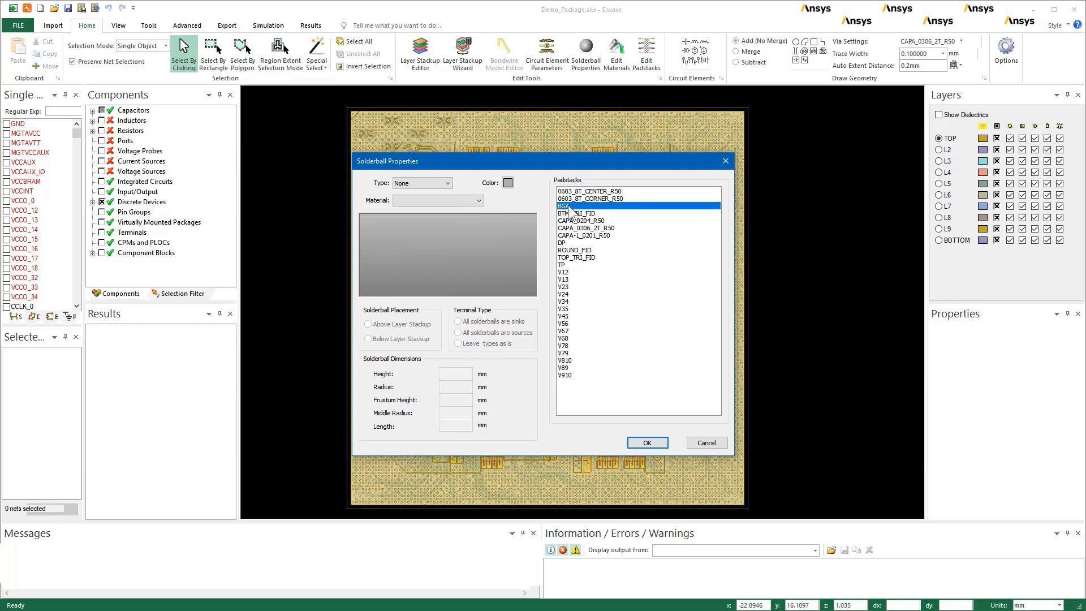
click(443, 191)
click(419, 200)
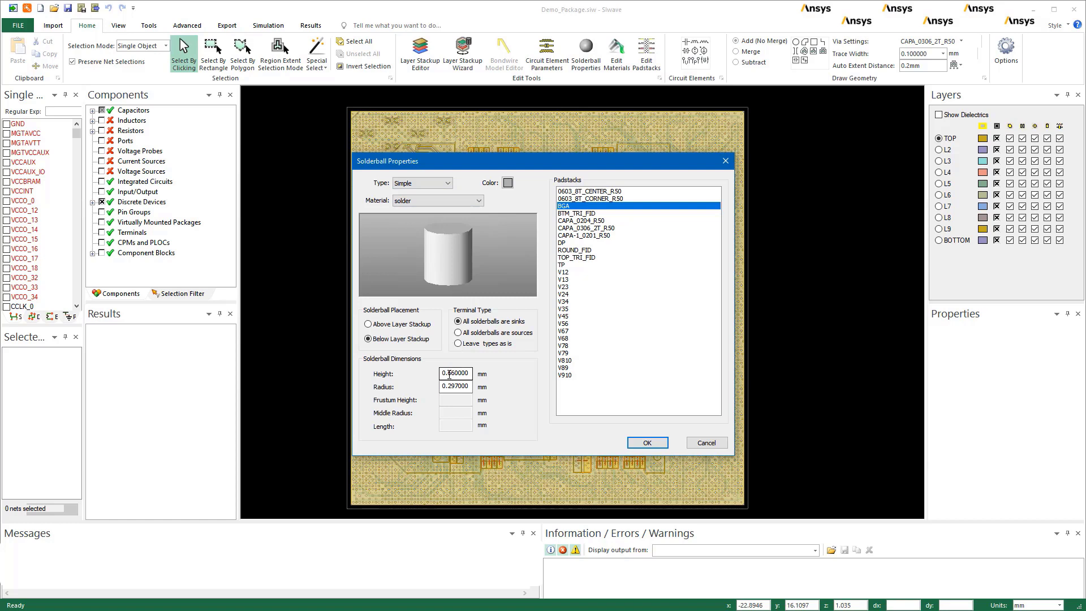
click(448, 374)
key(Delete)
key(Delete)
text(45)
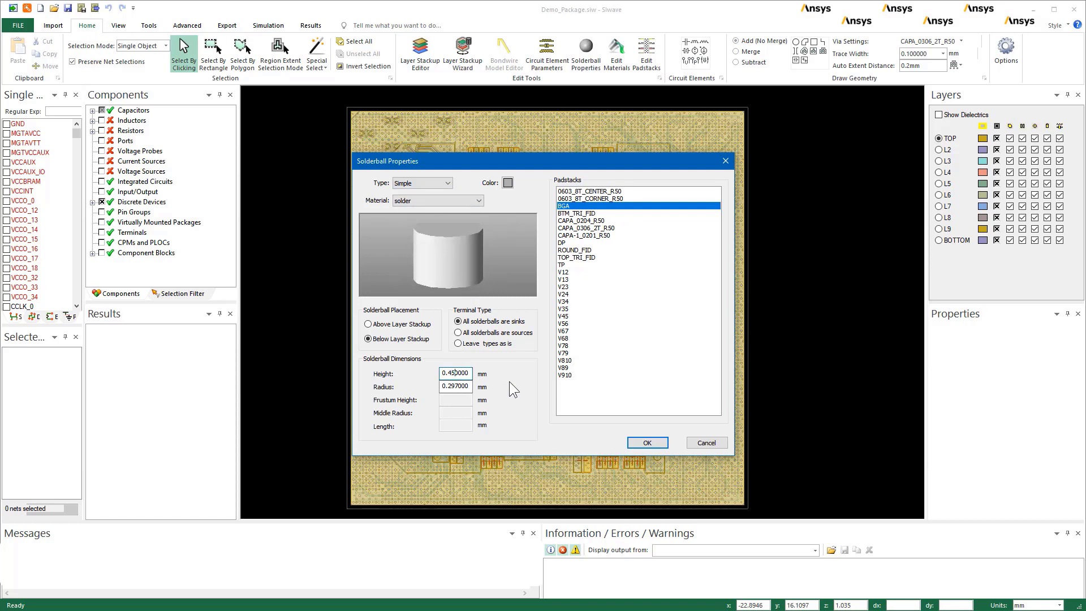
Make the DP padstack bumps simple cylinders 0.08 mm tall
click(562, 243)
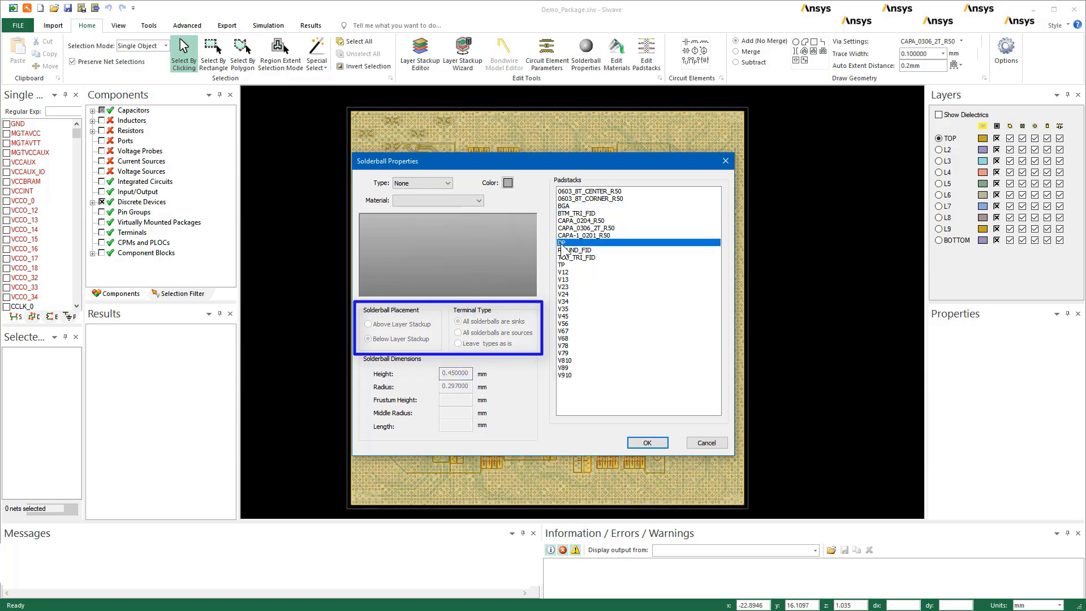
click(447, 182)
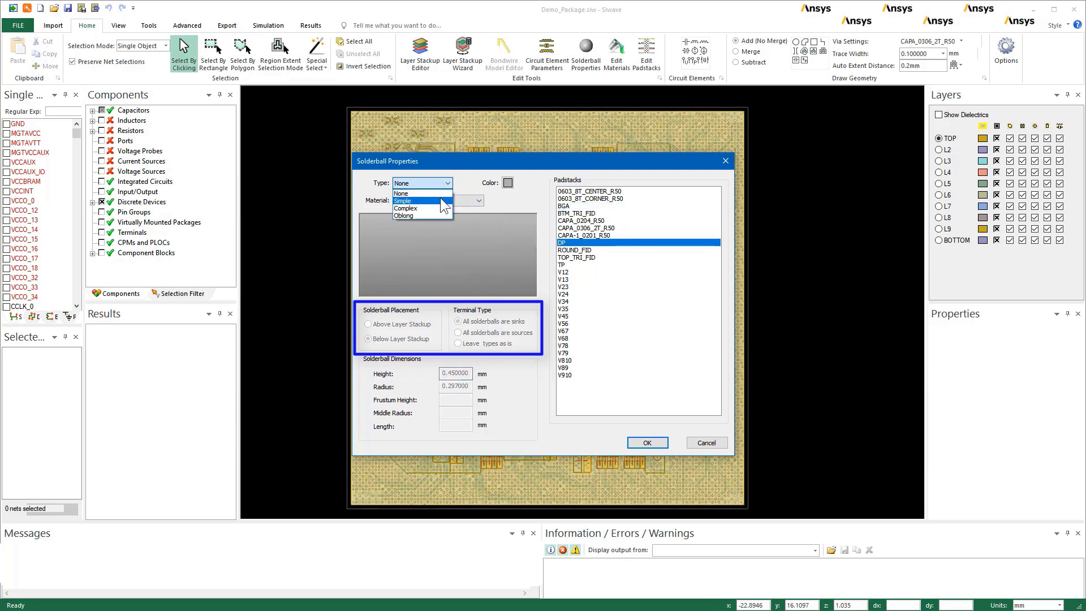
click(442, 201)
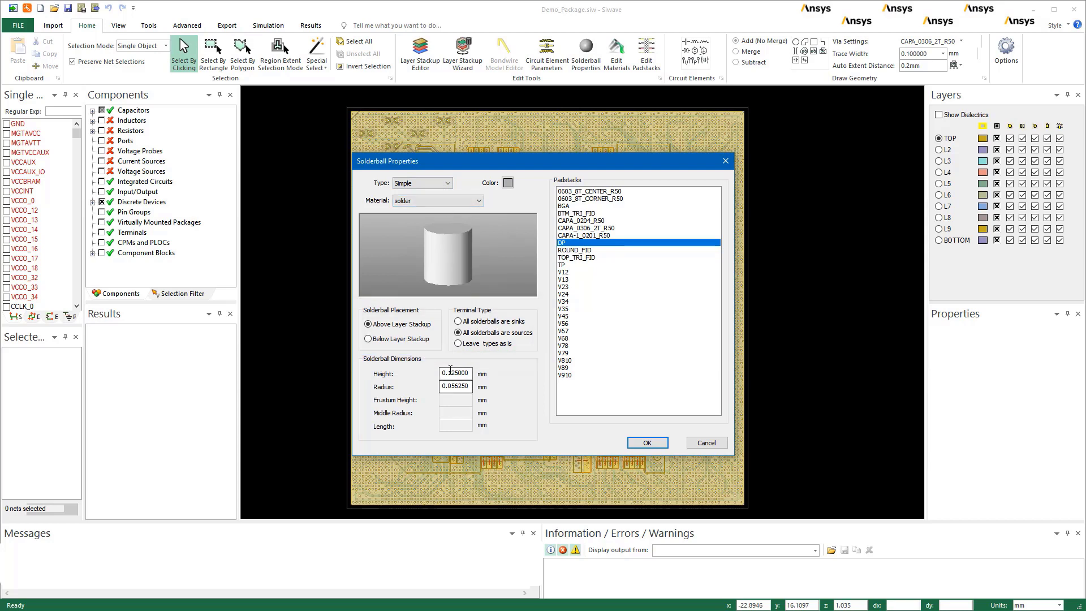
drag(449, 372, 454, 372)
key(Delete)
key(Delete)
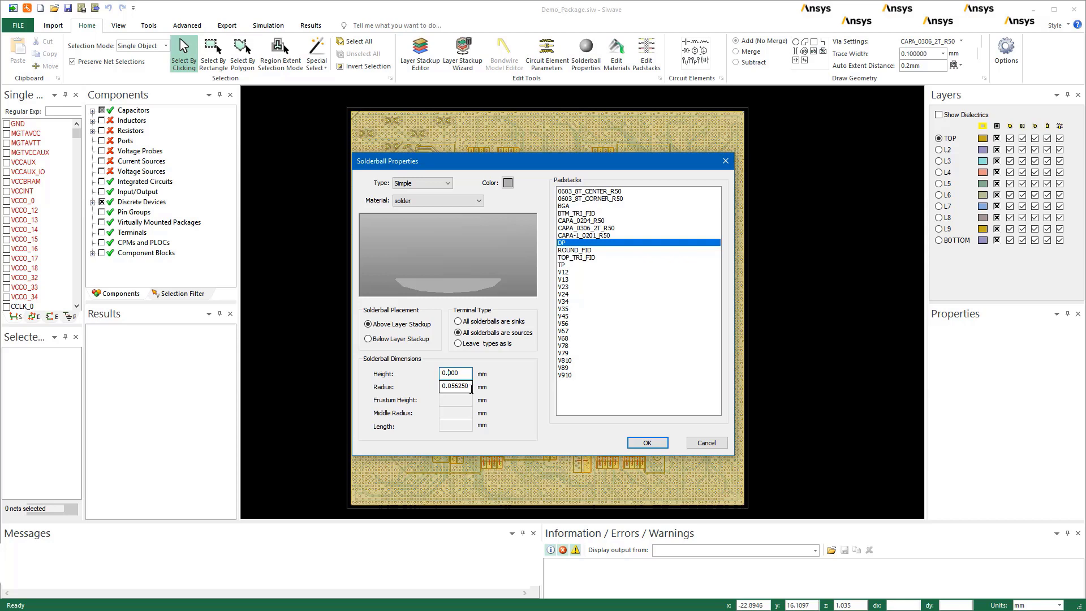
text(8000)
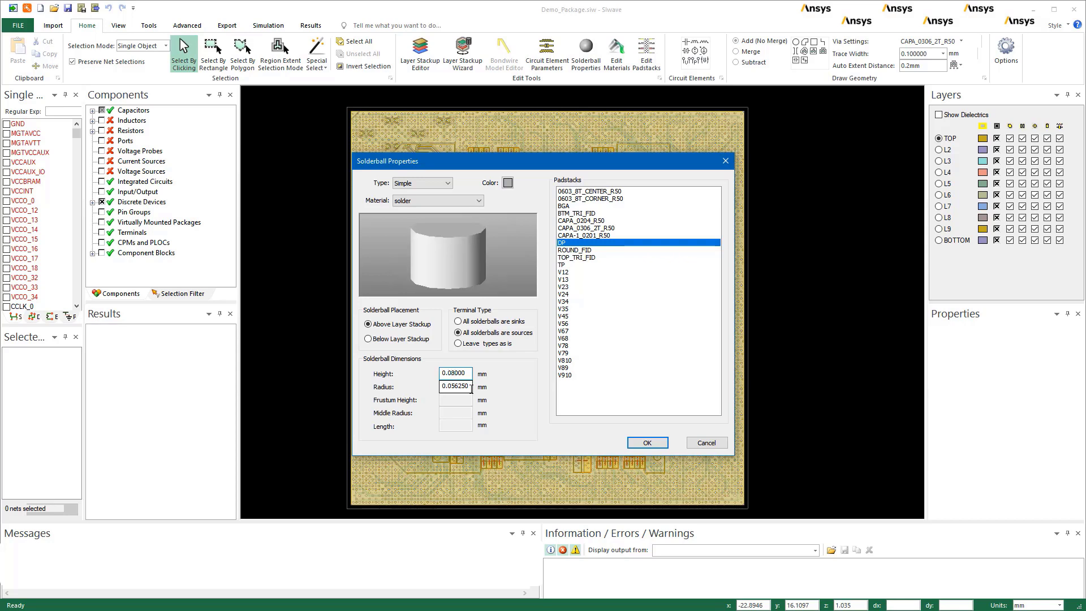
Set the DP bump radius to 0.057 mm and apply the solderball settings
click(455, 389)
key(Delete)
key(Delete)
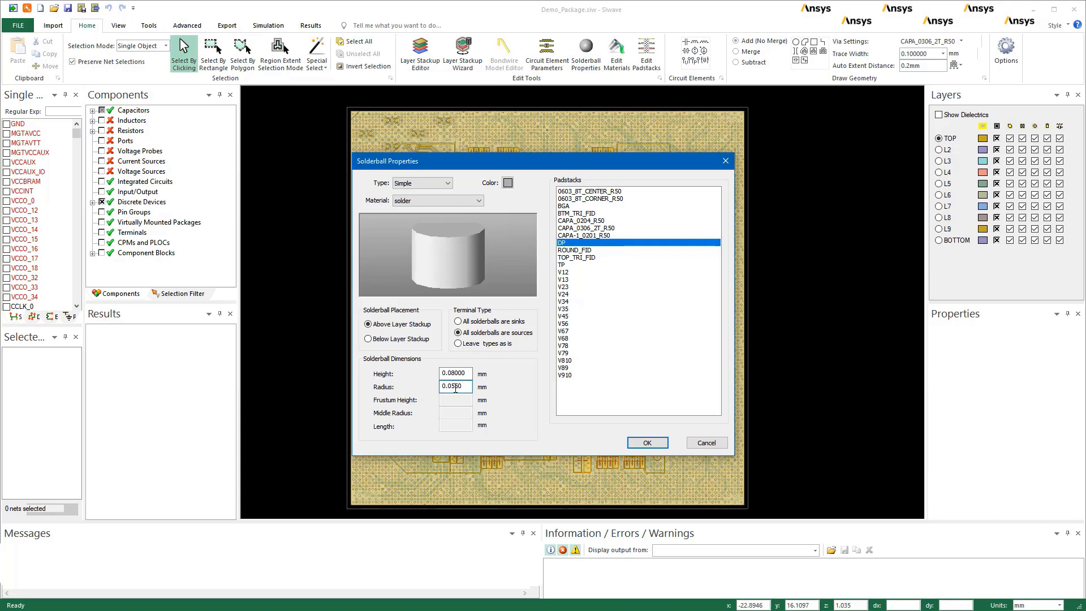
key(Delete)
text(7)
click(647, 442)
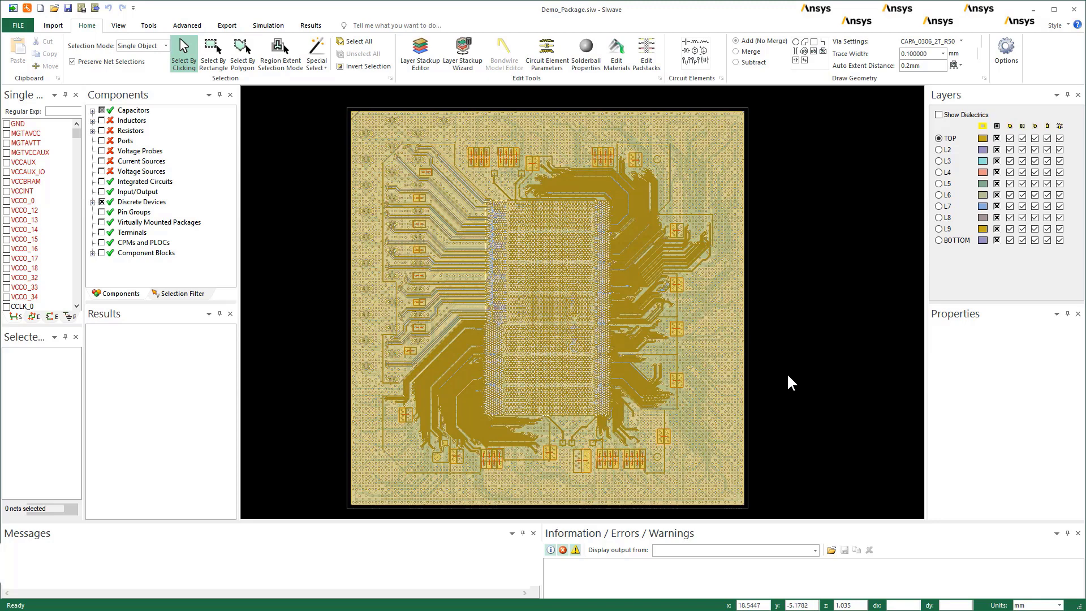
Hide every layout layer, then tilt and zoom the package to view the solder balls and bumps in 3-D
click(997, 127)
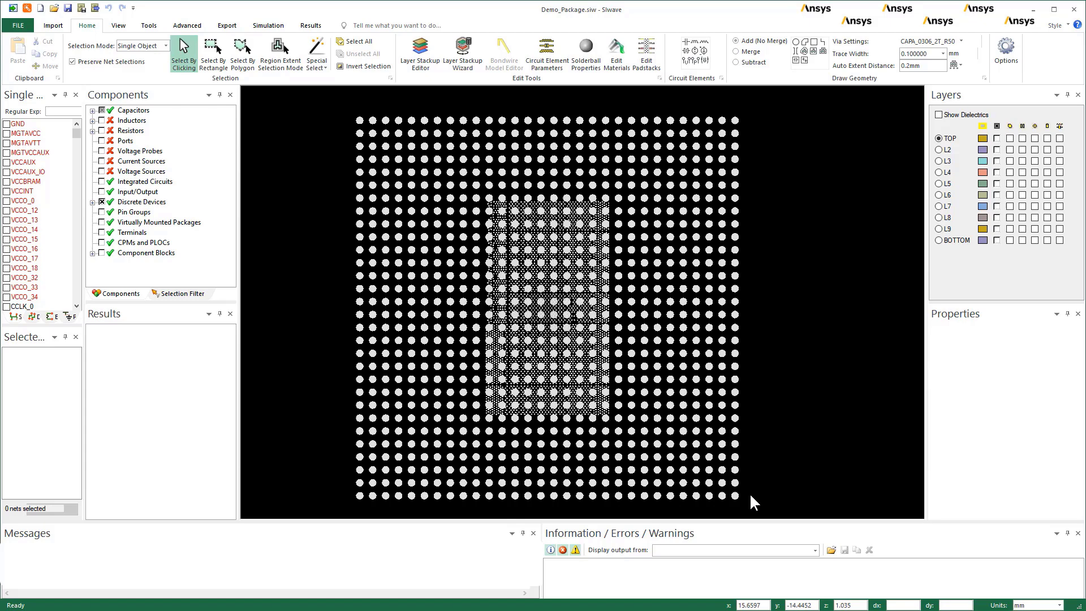
drag(751, 497, 803, 90)
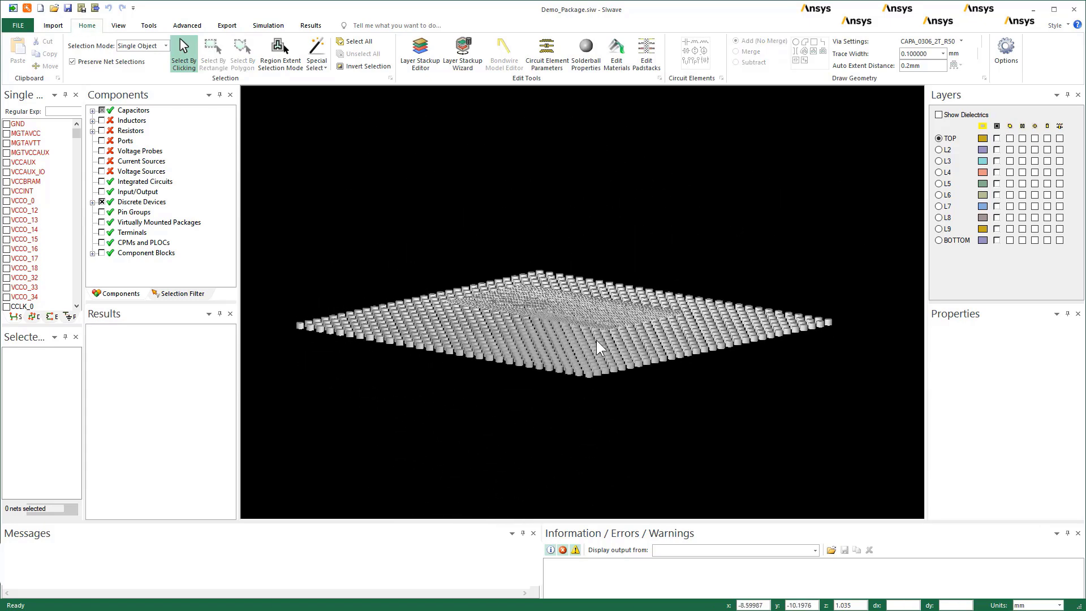
scroll(600, 348, down, 2)
scroll(598, 348, up, 6)
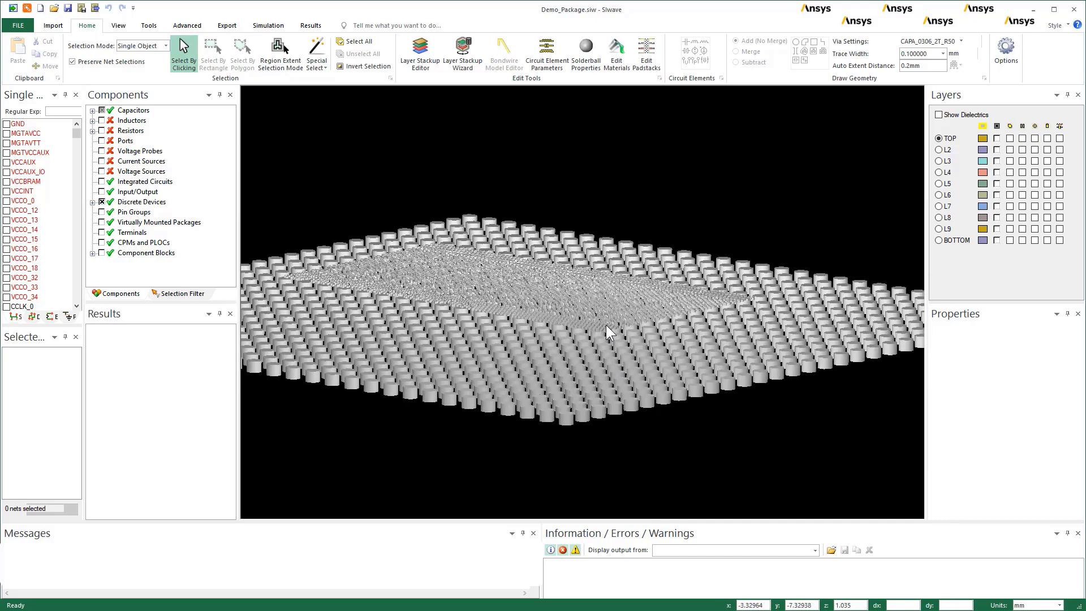
scroll(605, 328, up, 6)
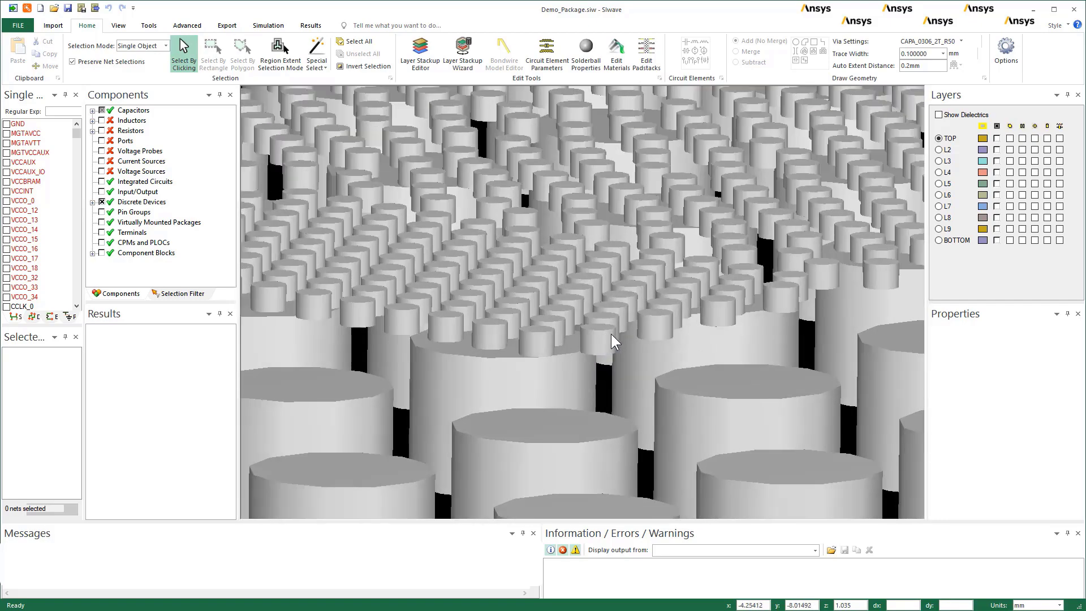
mouse_move(608, 337)
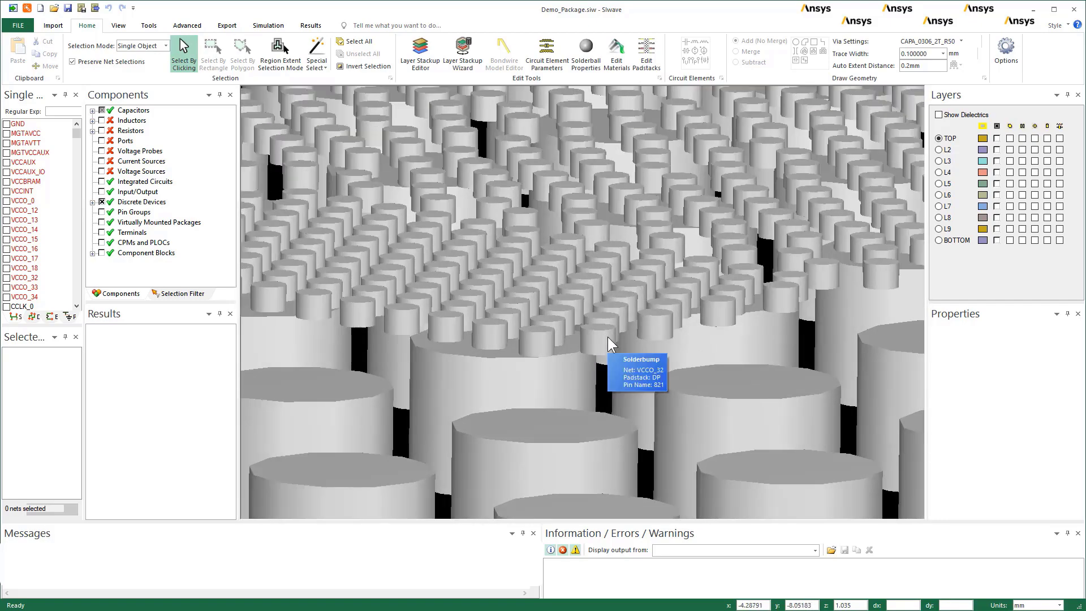
scroll(619, 302, down, 4)
scroll(619, 304, down, 5)
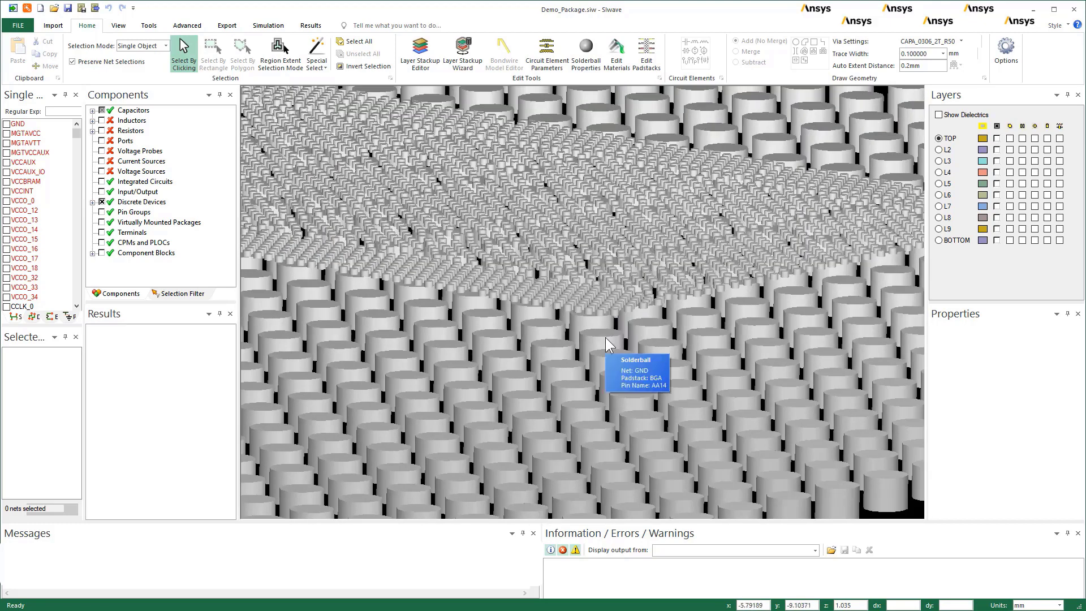
scroll(569, 351, down, 10)
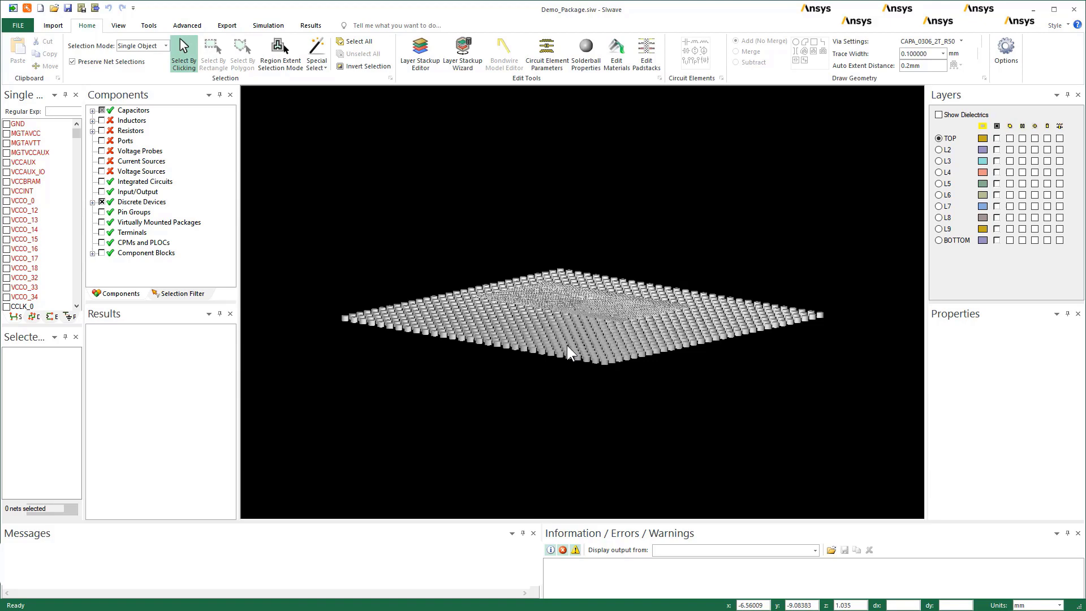
click(125, 26)
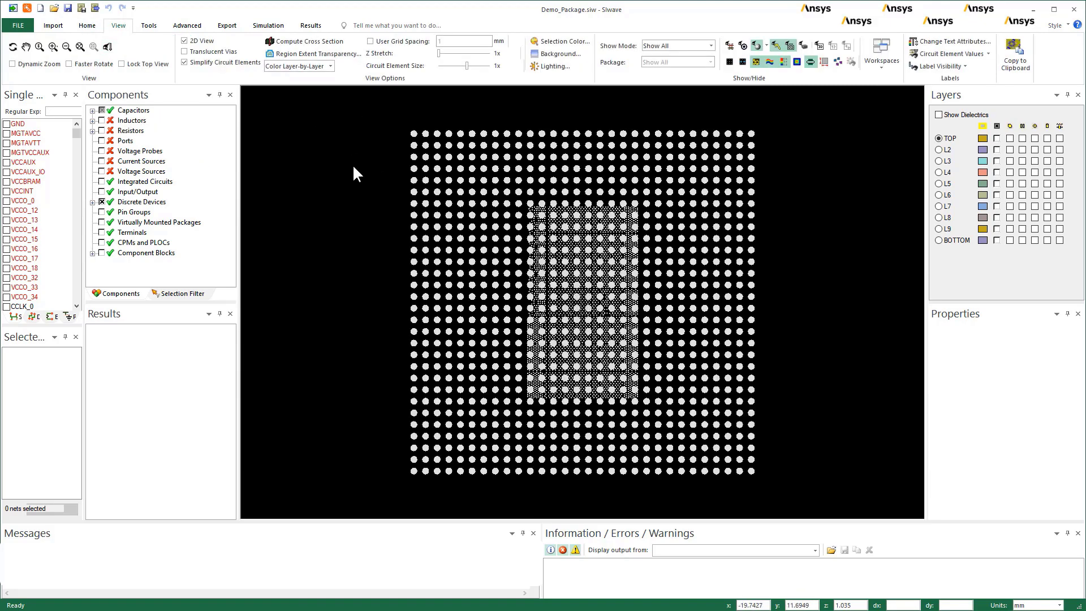
Switch to 2D view, select all 19 power and ground nets, and open Create/Manage Pin Groups
click(7, 297)
shift+click(6, 124)
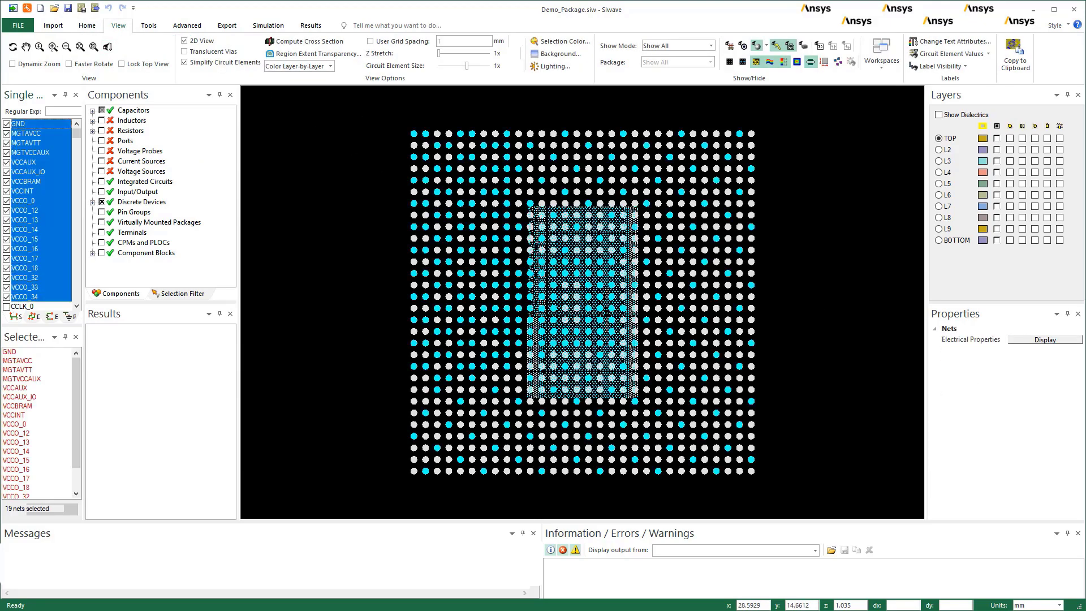
click(153, 26)
click(39, 53)
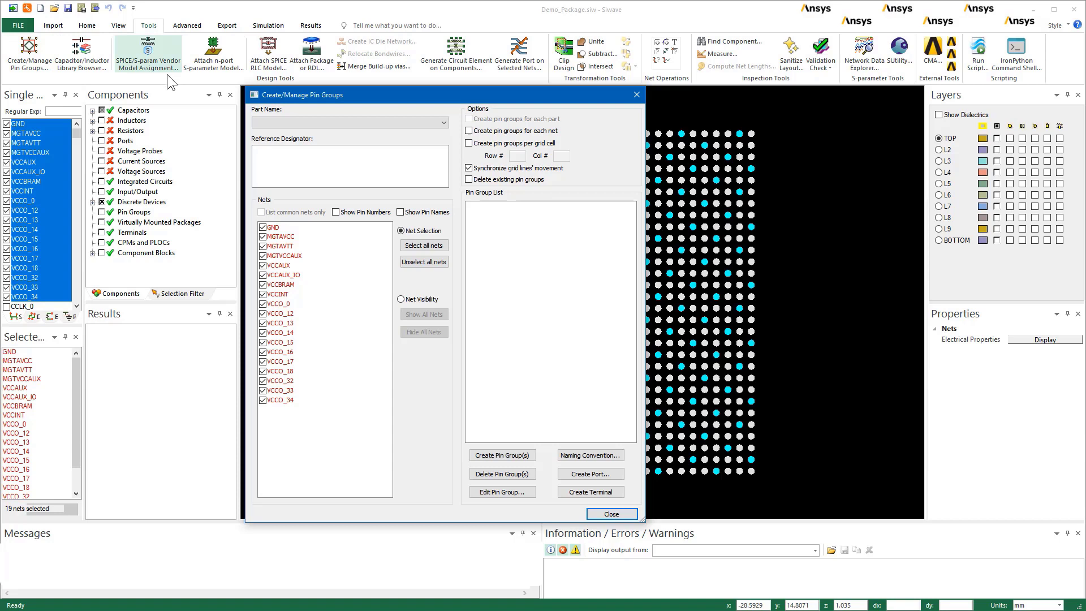
Create one pin group per net for DIE_C (D1) and close the pin group dialog
click(444, 123)
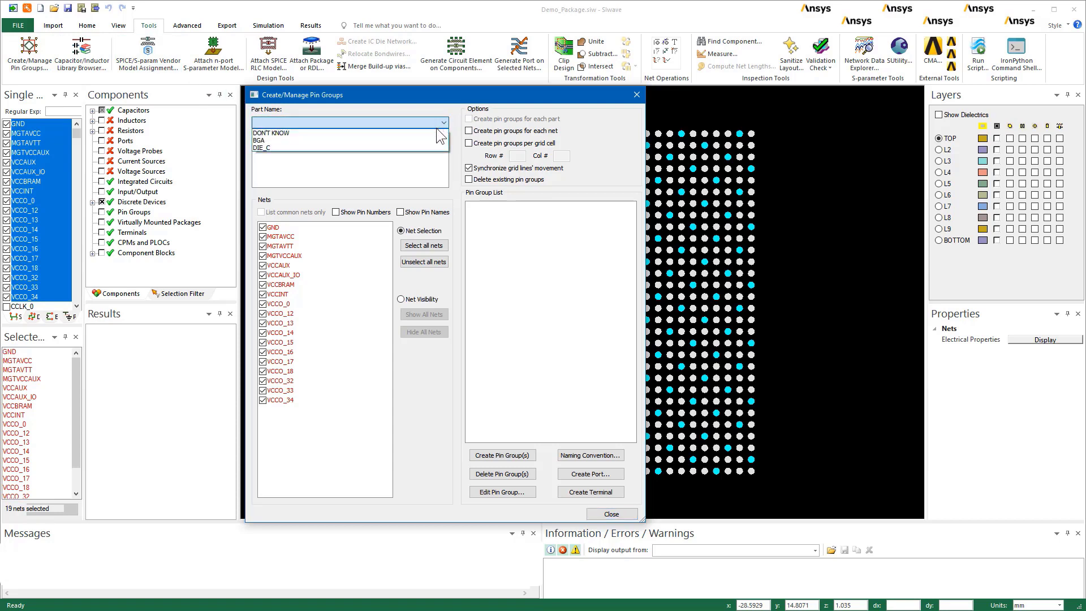
click(433, 147)
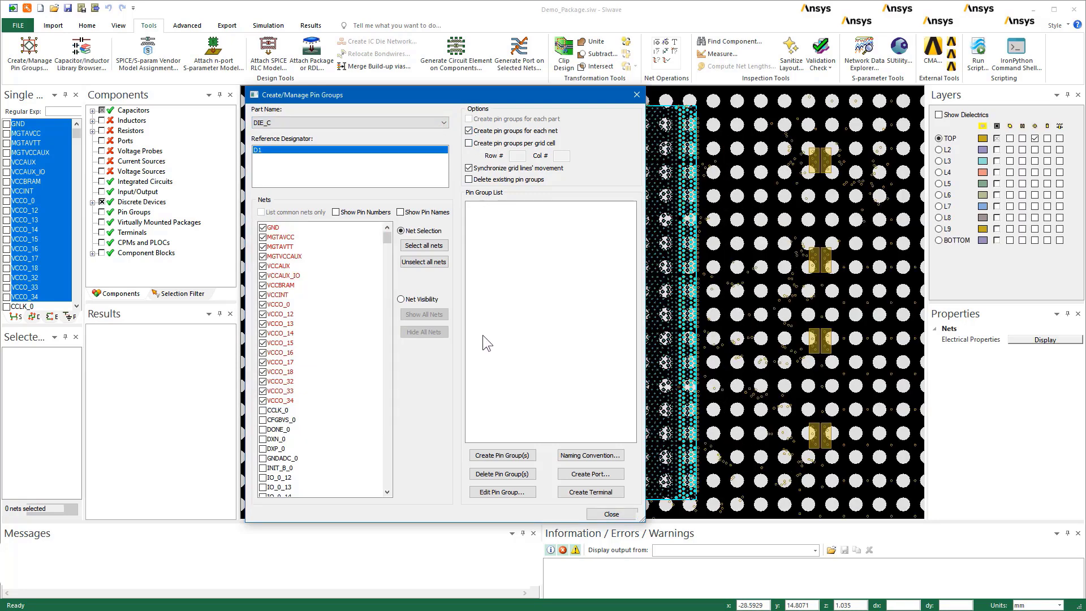
click(489, 453)
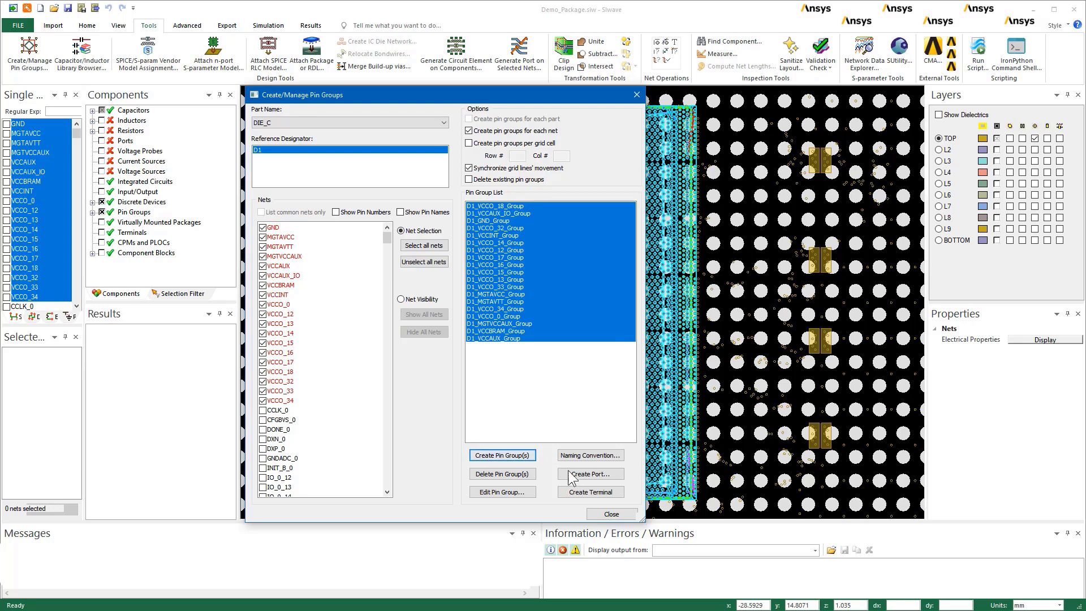
click(625, 514)
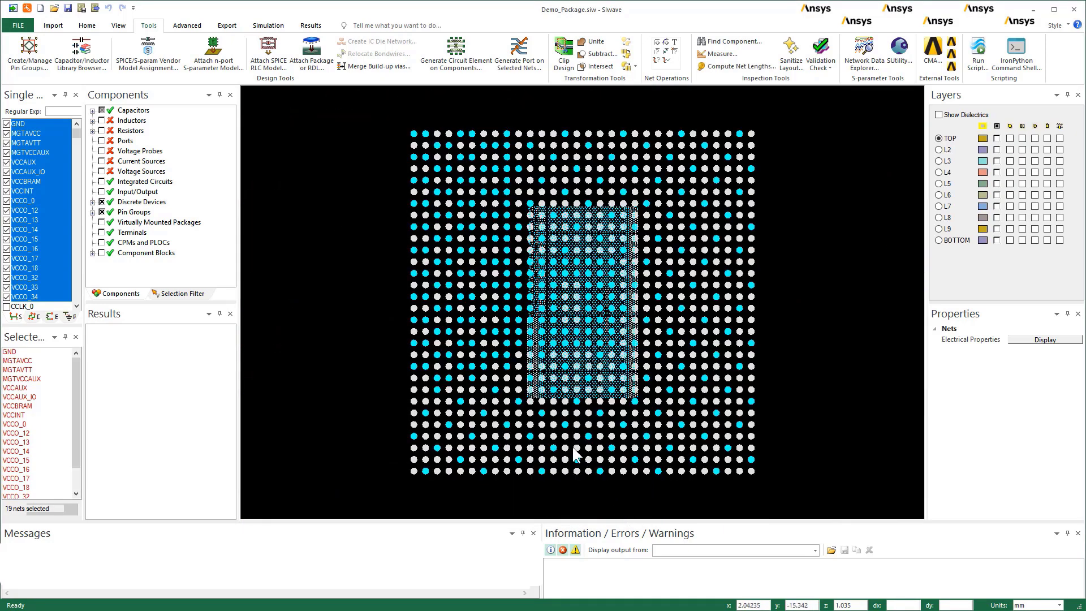
Expand the pin groups and inspect D1_GND_Group and D1_VCCINT_Group (1187 pins) on the die
click(92, 212)
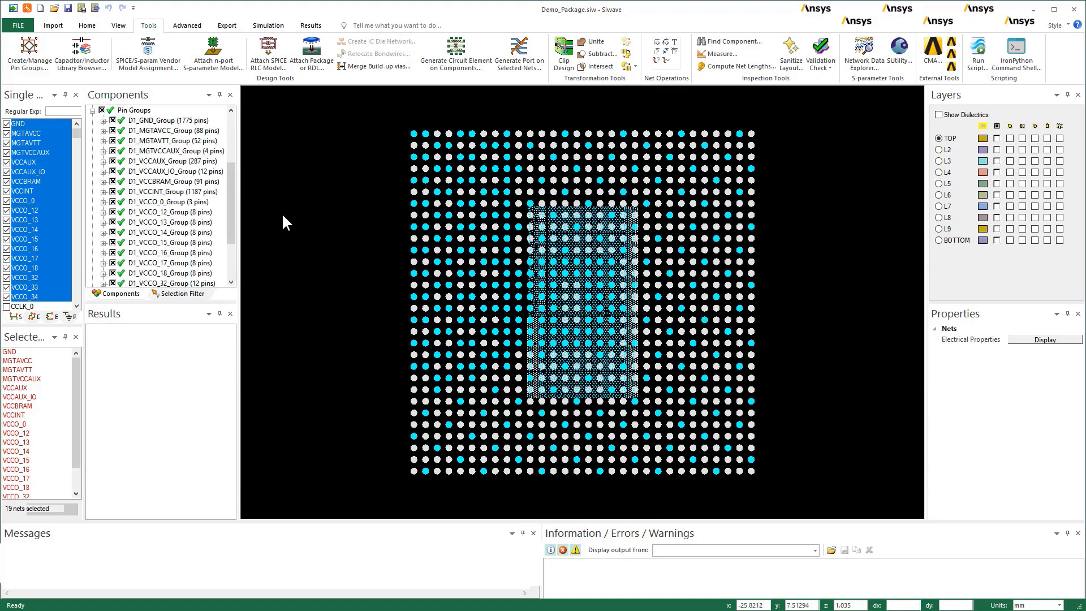
click(198, 223)
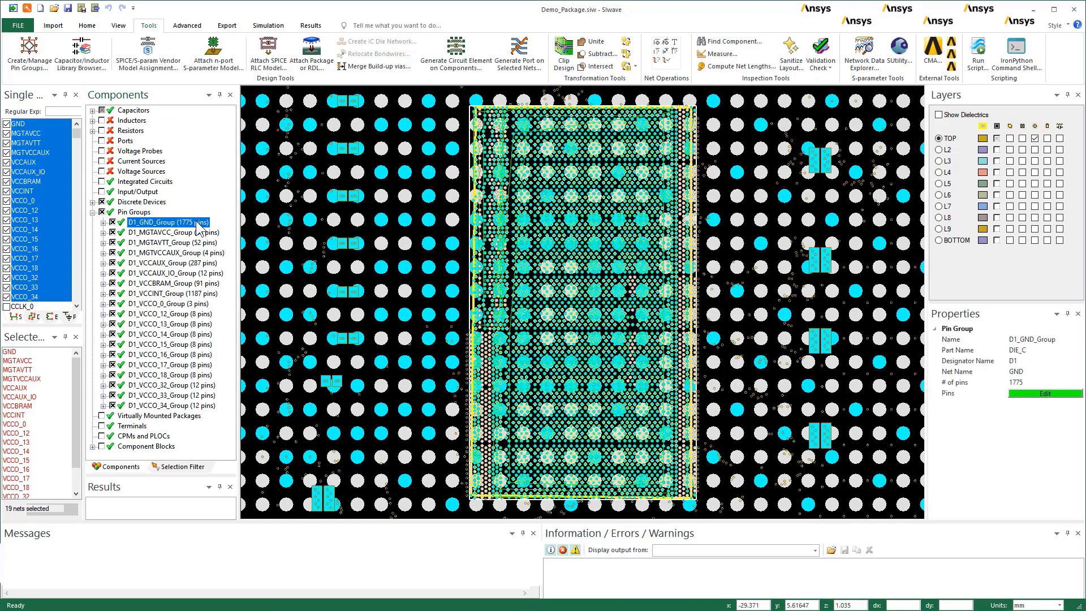
click(204, 294)
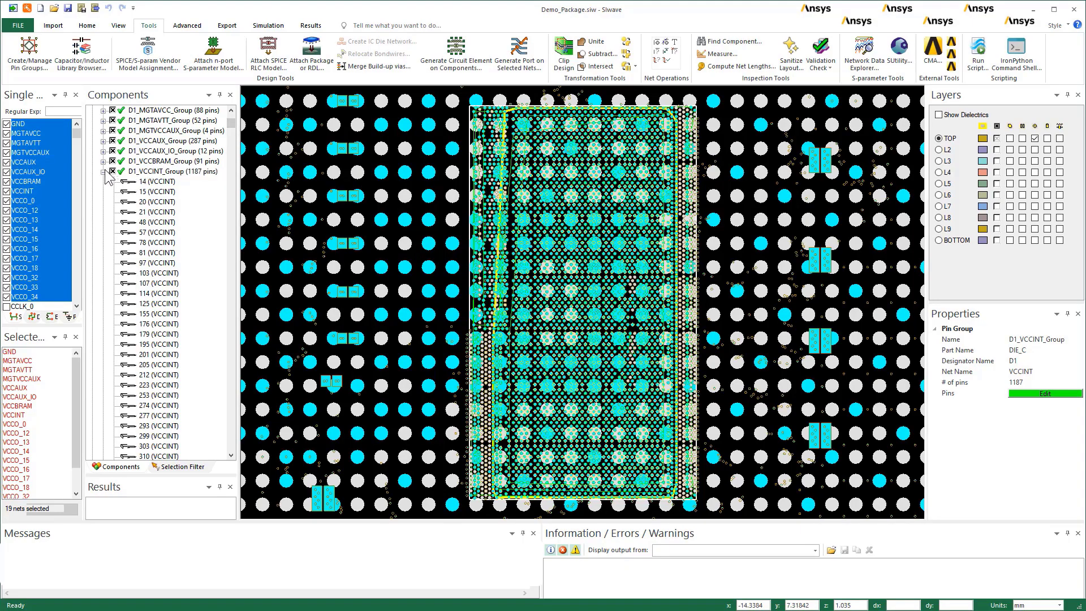
click(103, 171)
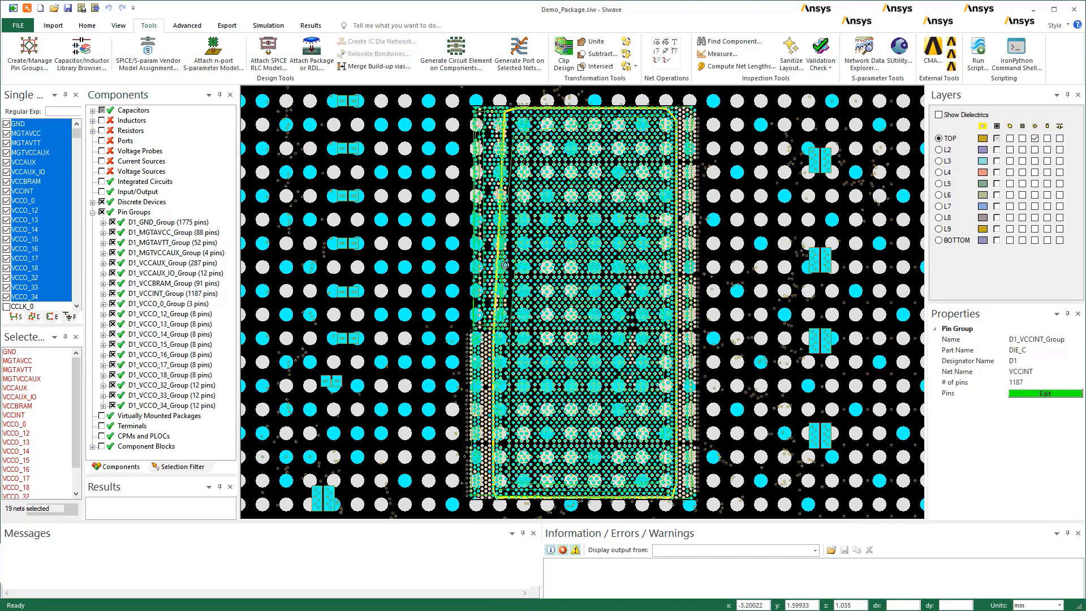
scroll(505, 264, up, 3)
scroll(505, 264, up, 4)
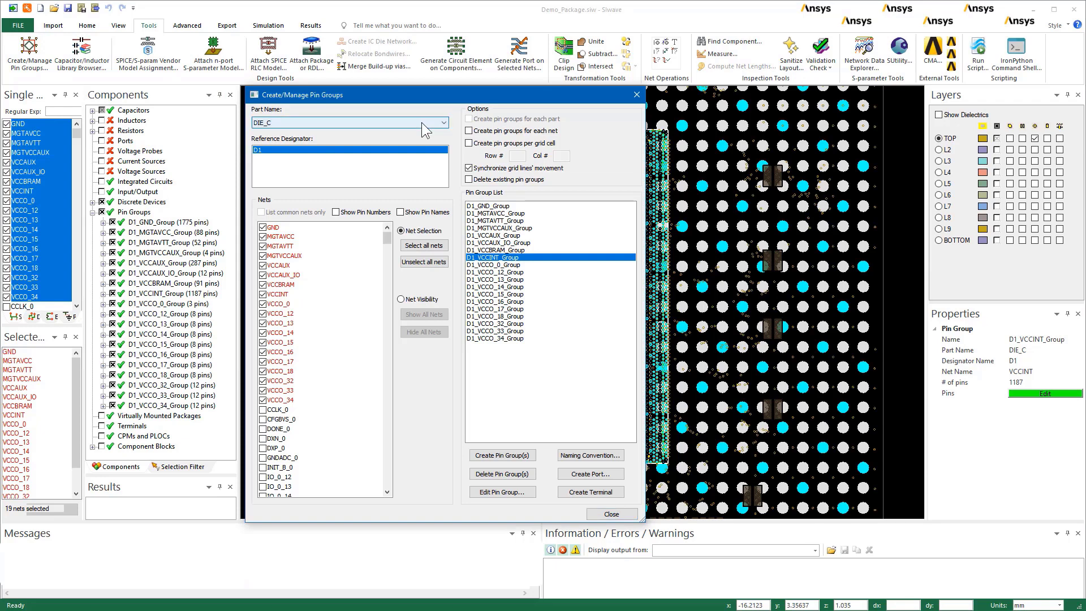
Choose DIE_C and switch to per-grid-cell pin groups with 5 rows and 5 columns
click(376, 122)
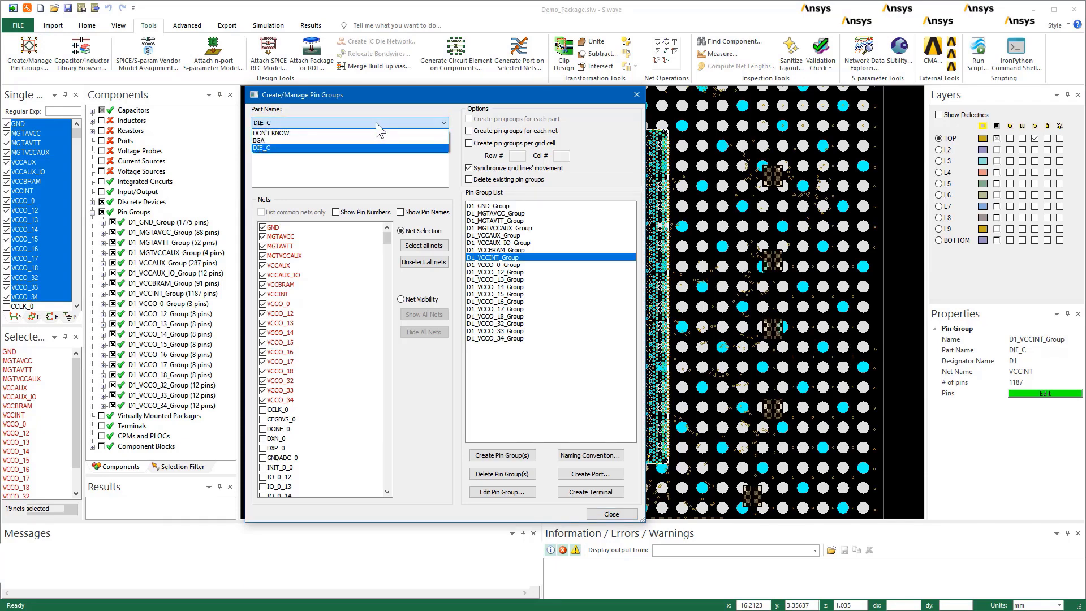
click(372, 148)
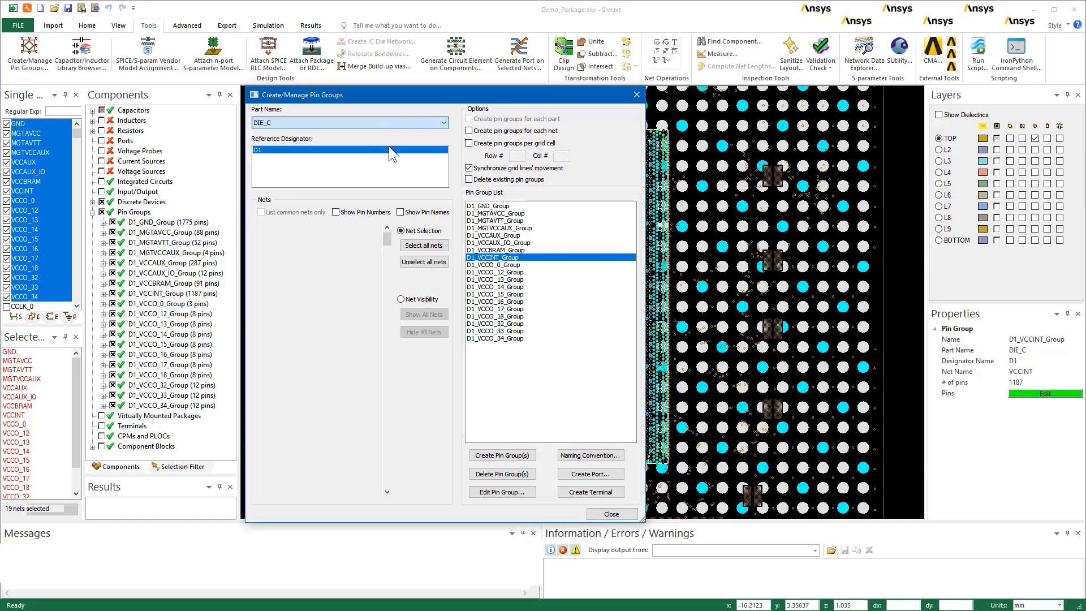
click(469, 144)
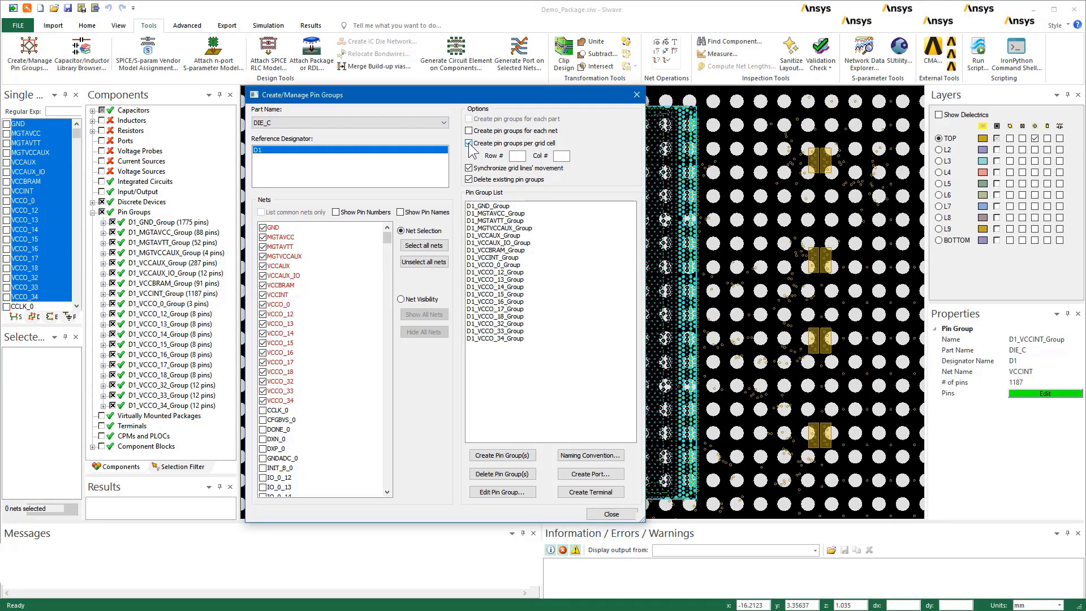
text(5)
key(Tab)
text(5)
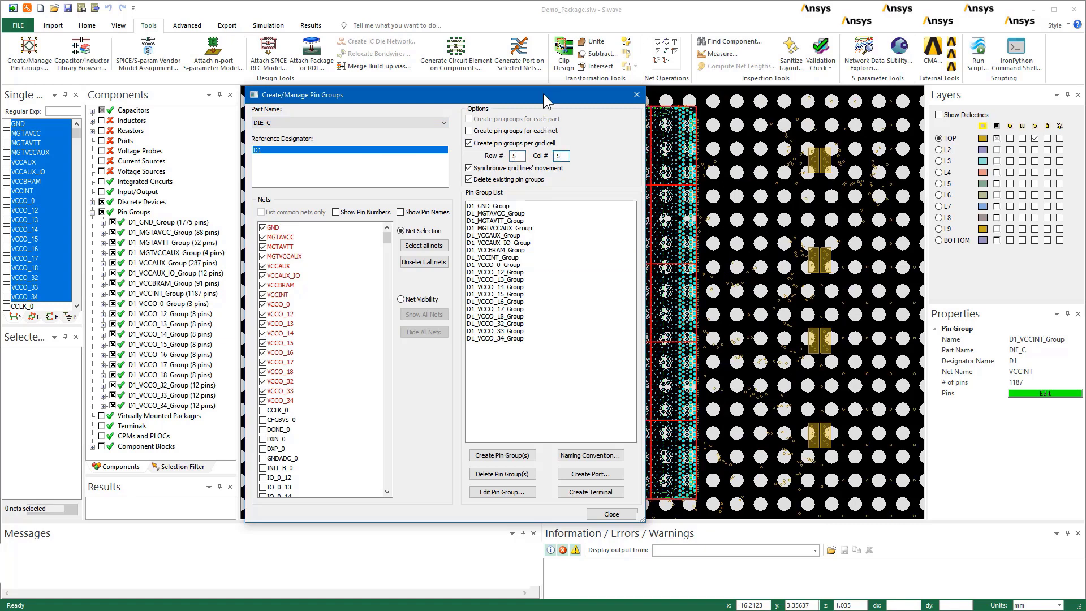
drag(543, 94, 334, 92)
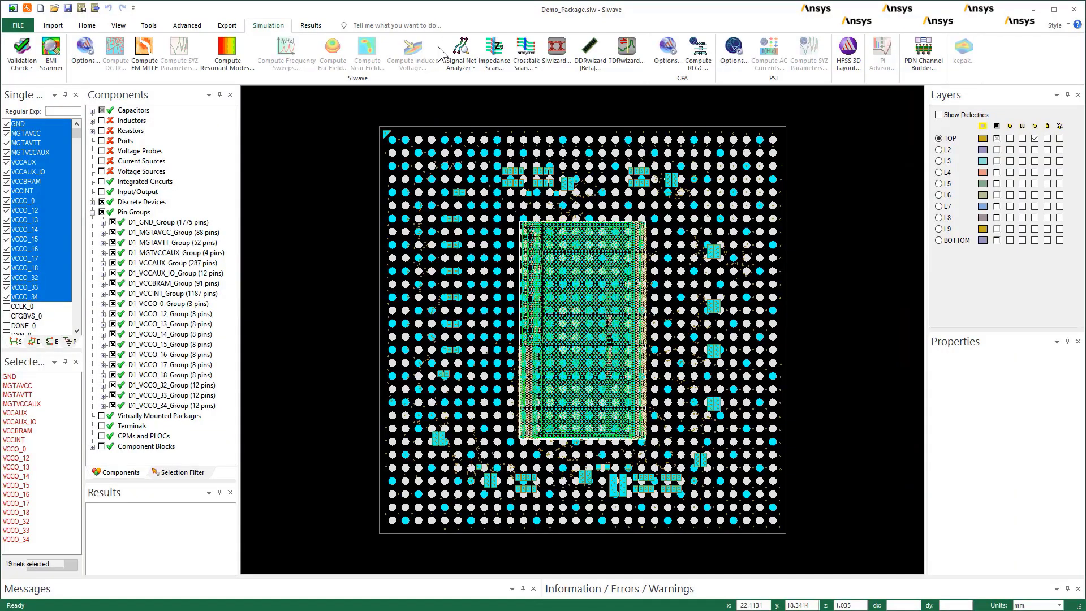
Include DIE_C in the CPA channel setup as a per-pin model and save the settings
click(698, 54)
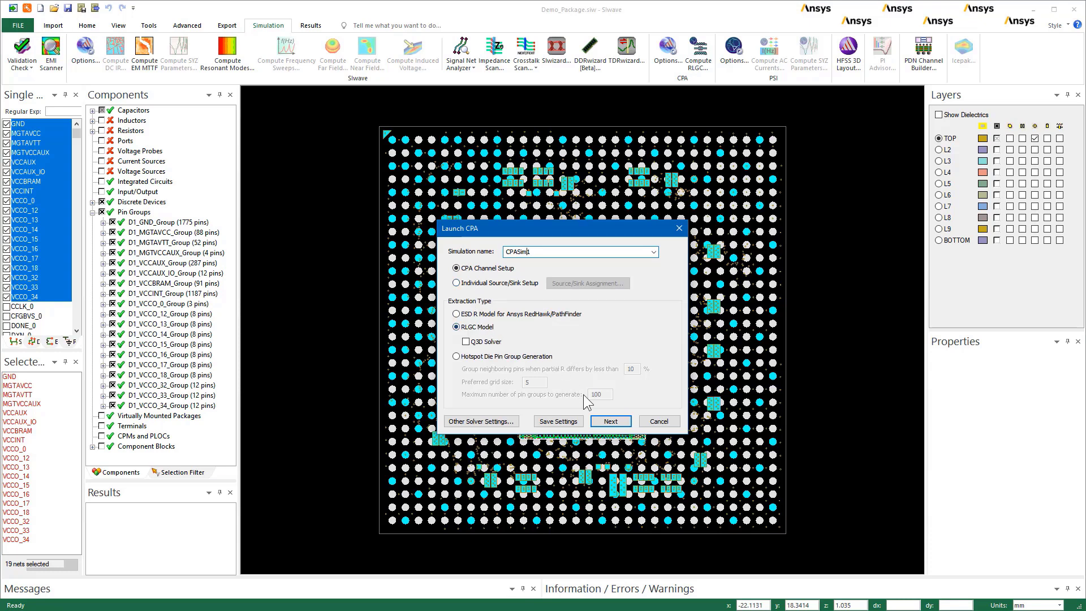
click(601, 427)
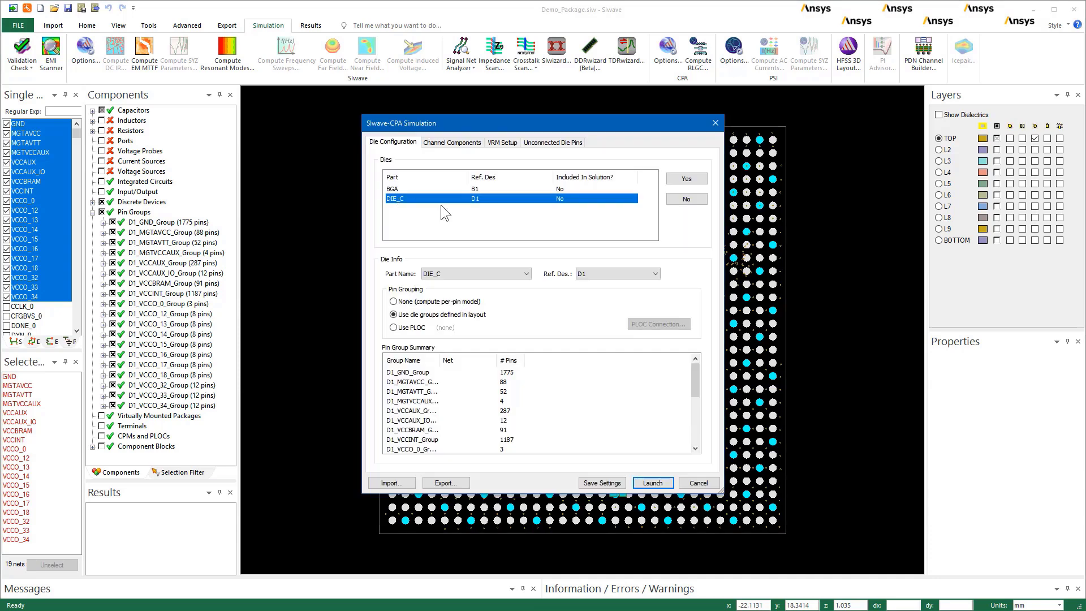
click(676, 180)
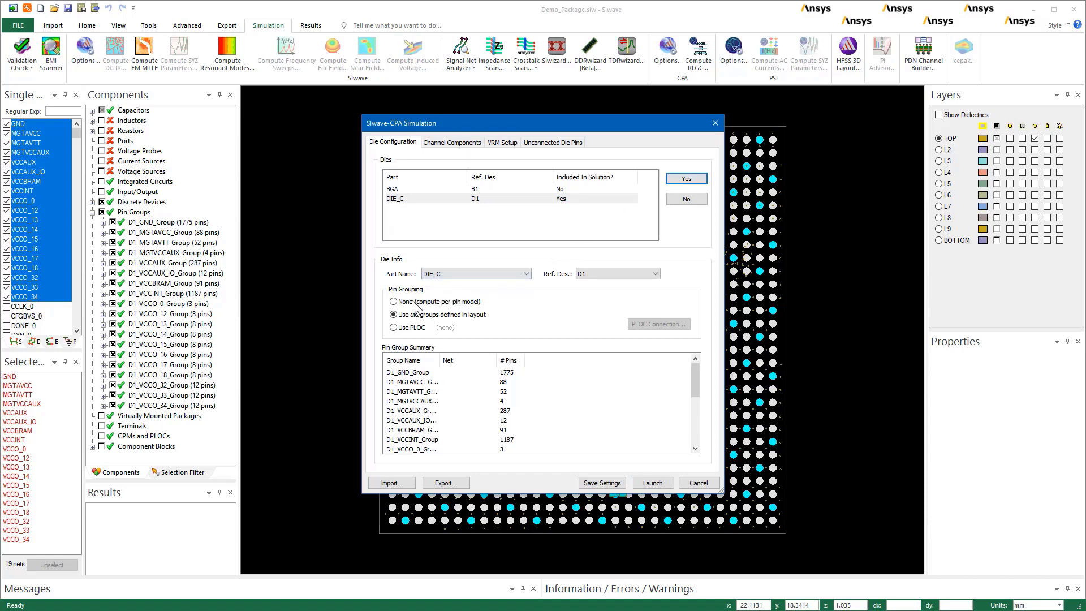
click(393, 301)
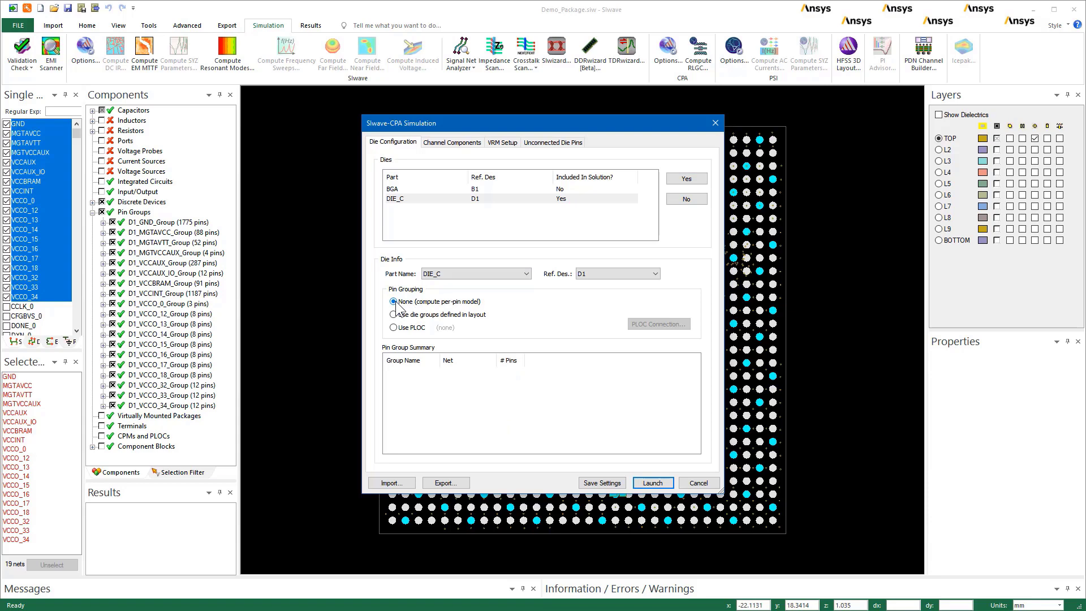
click(601, 483)
click(698, 484)
Set the CPA options to use the current net selection for simulation
click(667, 51)
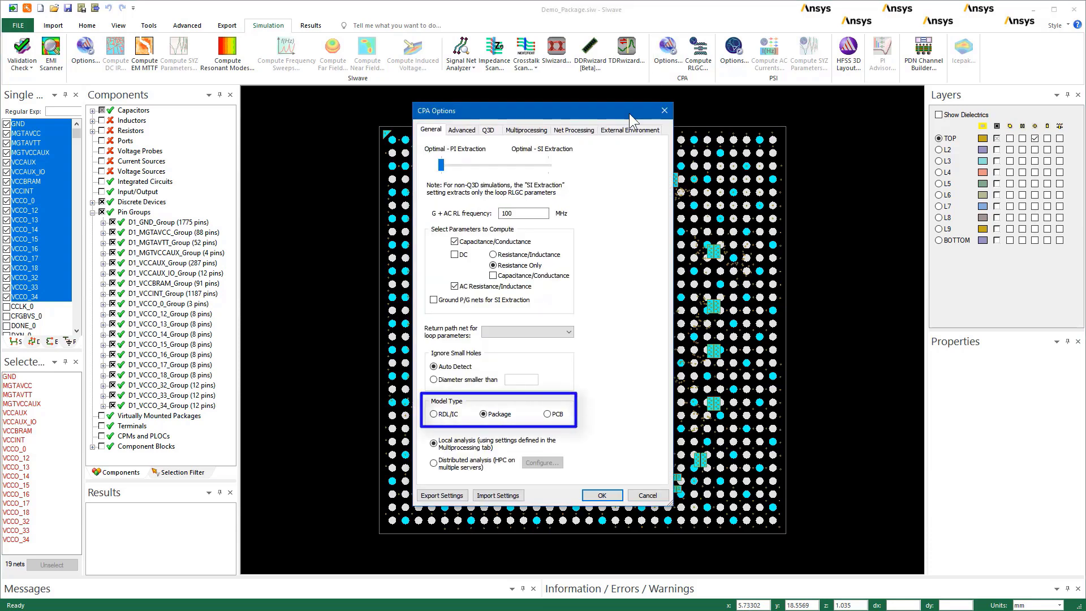
click(573, 129)
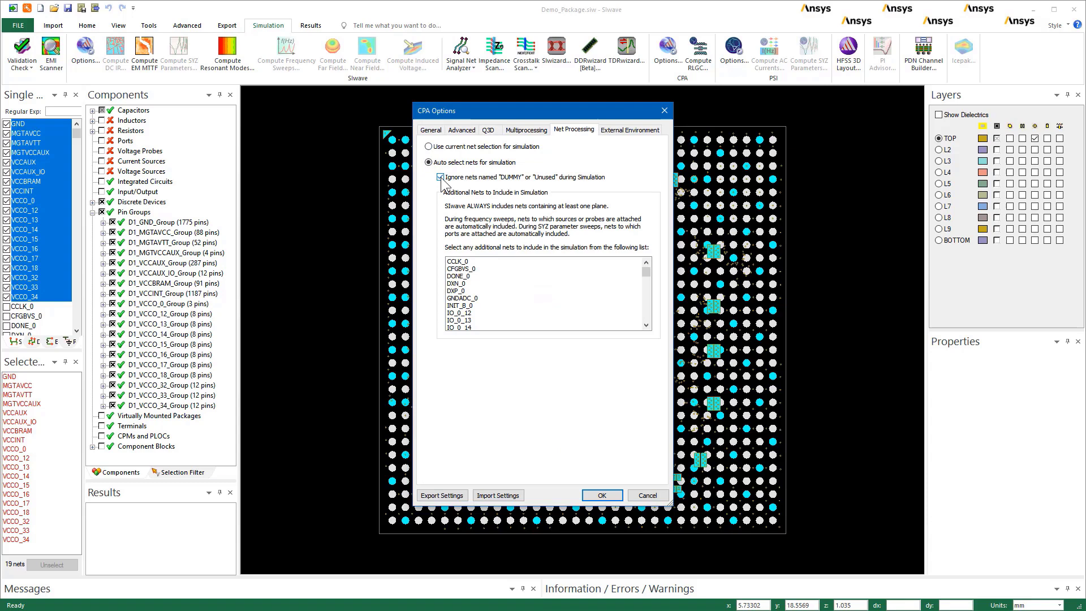
click(429, 147)
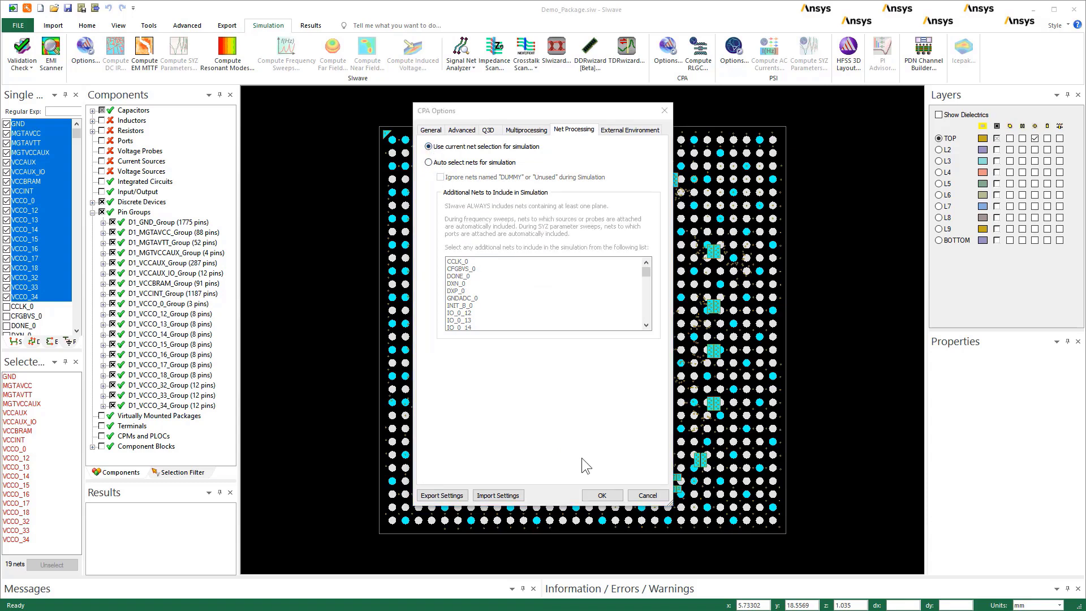
click(602, 494)
Choose hotspot die pin group generation: 10% partial R, grid size 5, at most 100 groups
click(699, 57)
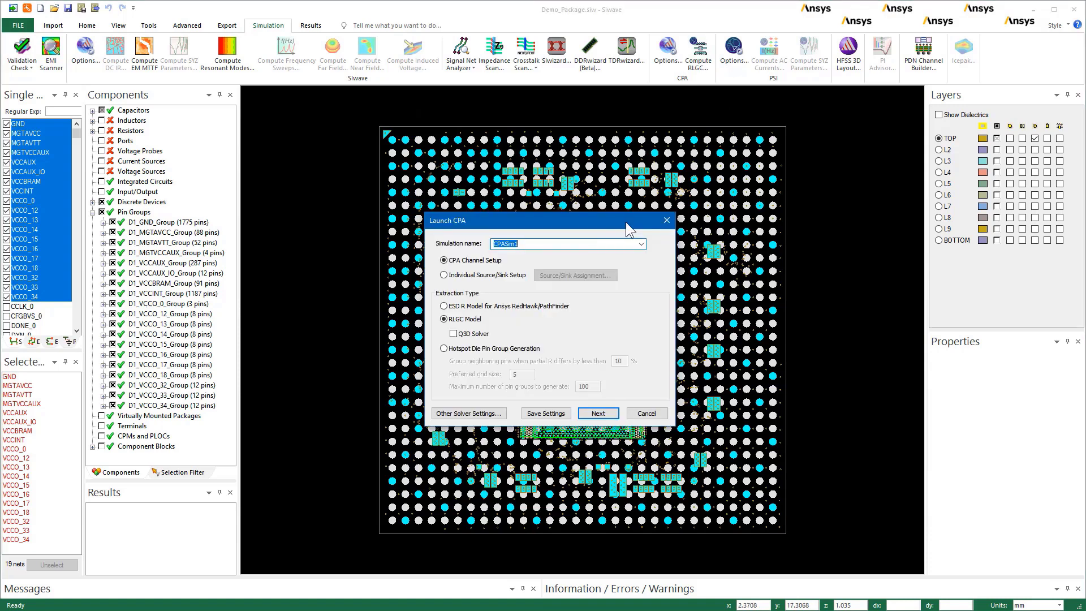
click(444, 349)
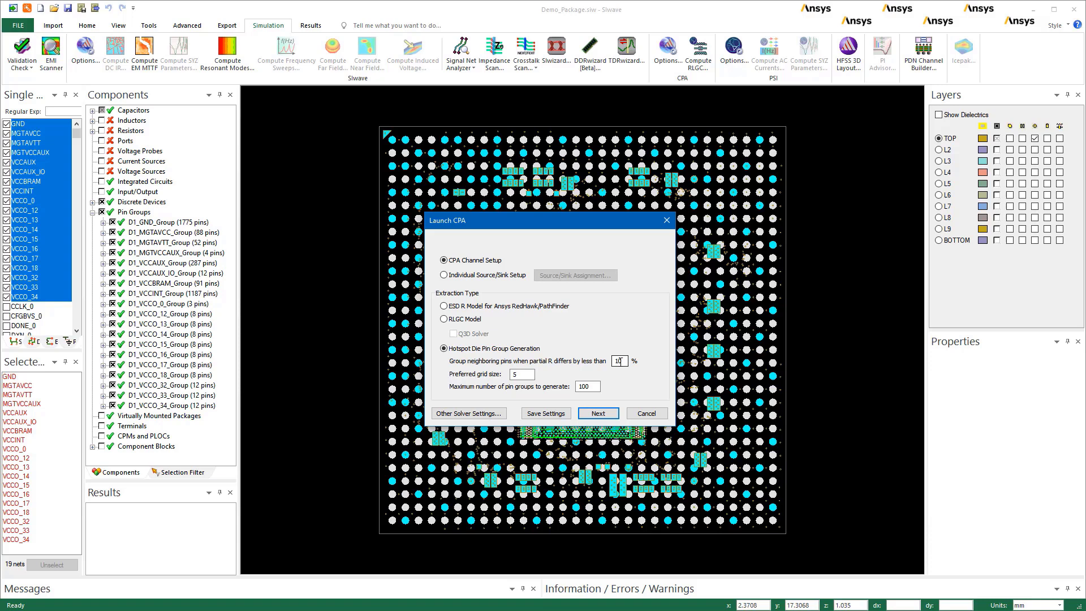
click(579, 384)
click(600, 413)
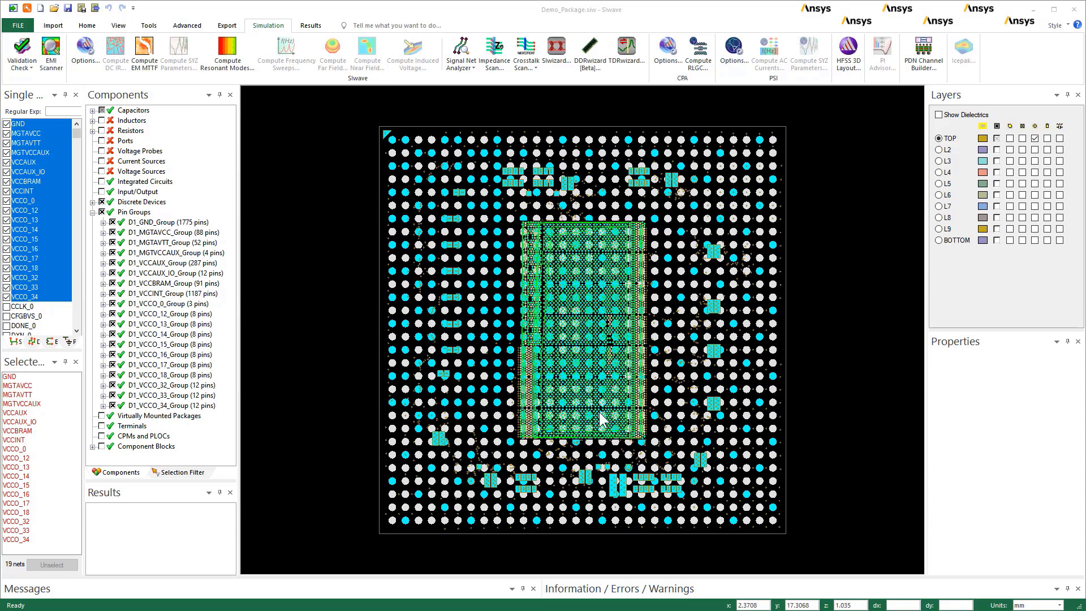
Select DIE_C (D1) in the Hotspot Components list, enable hotspot analysis, and go to VRM Setup
drag(639, 340, 635, 448)
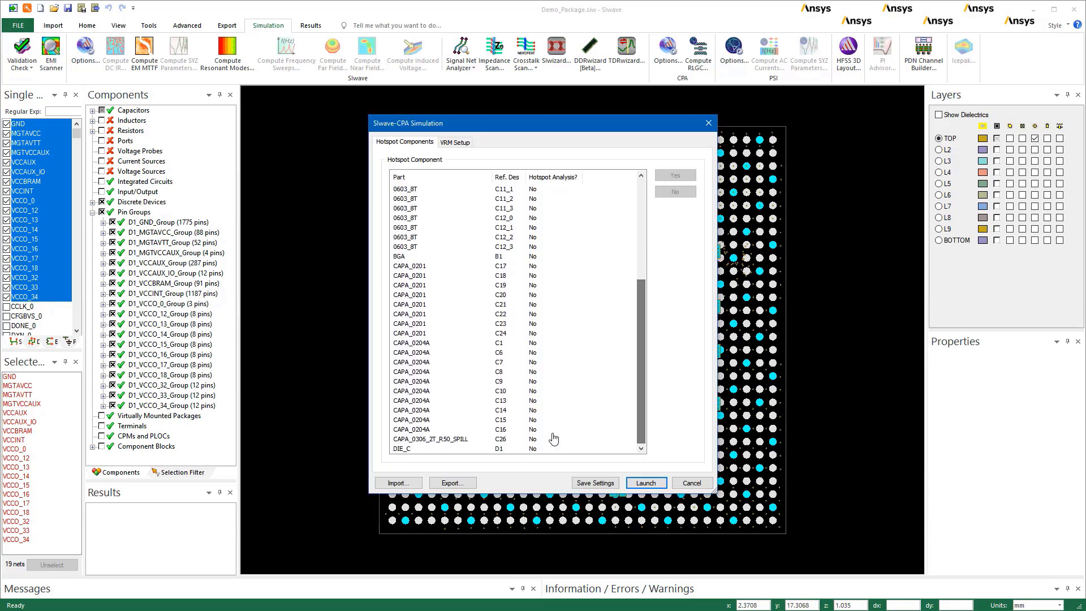
click(404, 450)
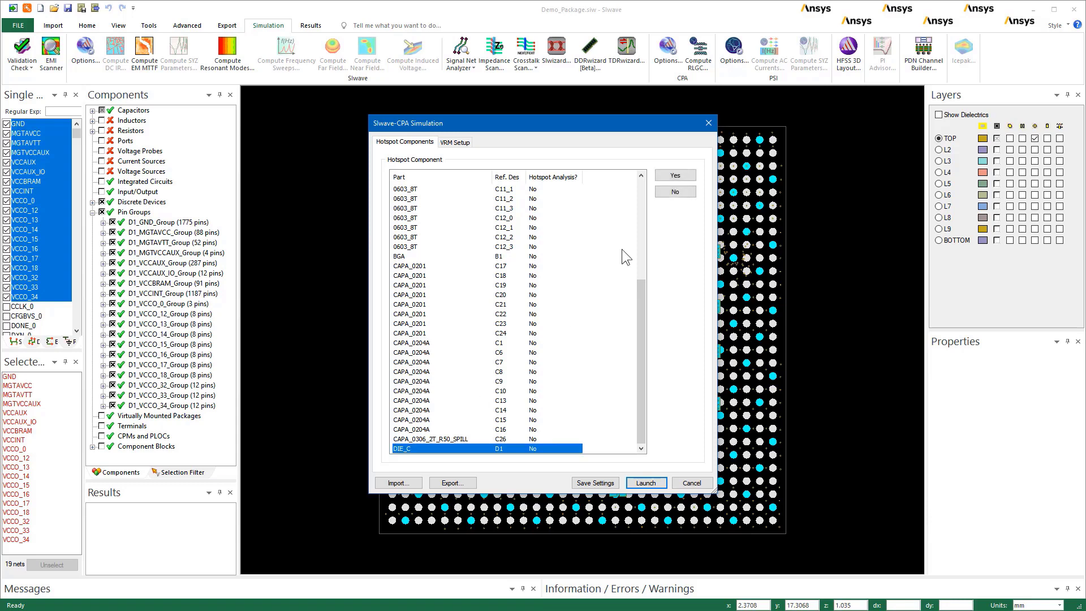
click(675, 177)
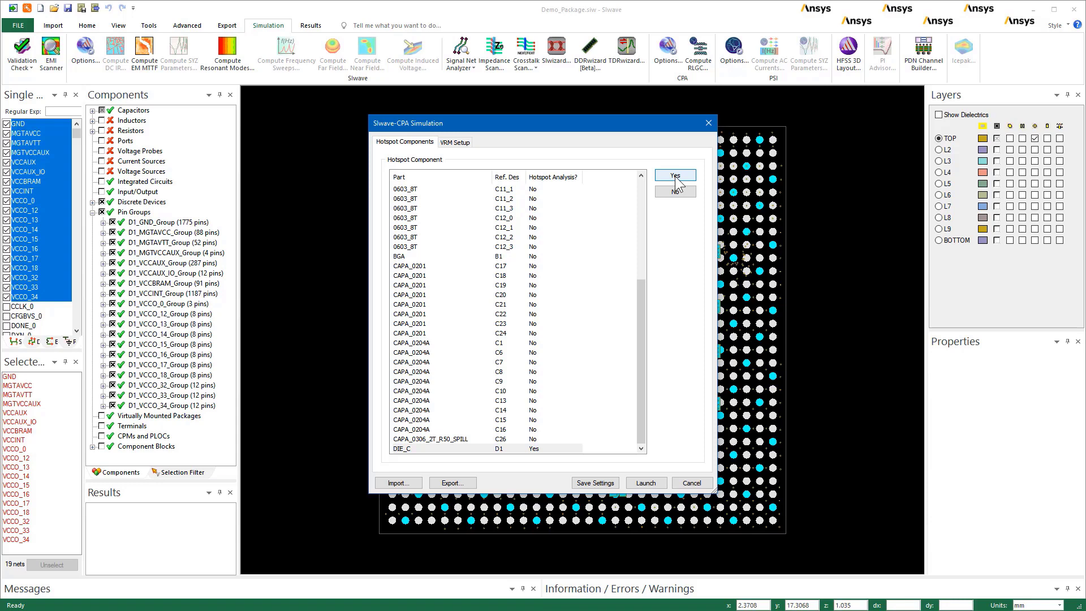
click(467, 146)
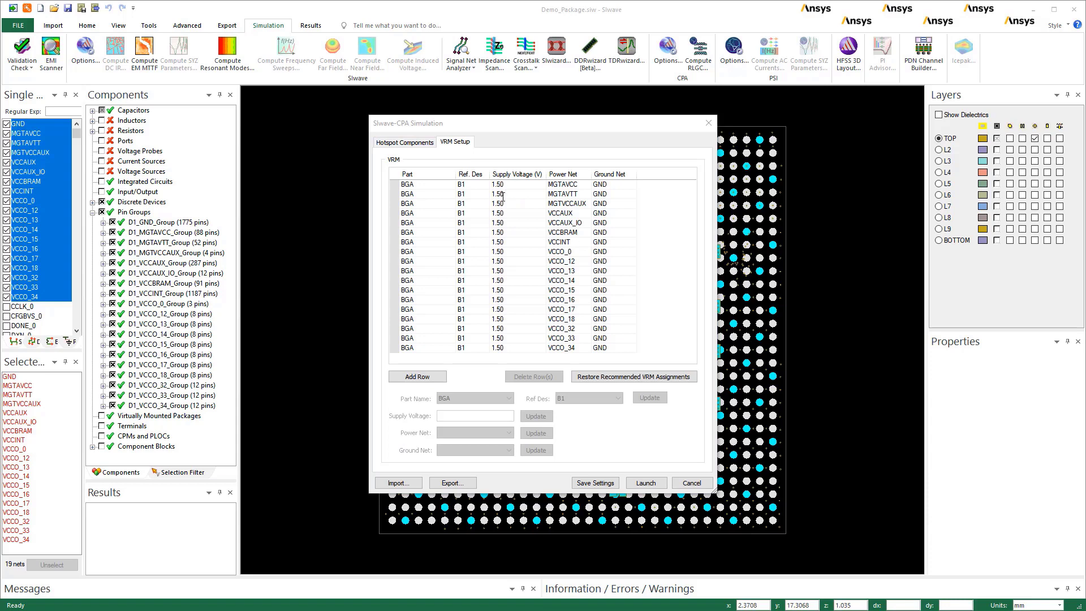
Import per-net VRM voltages (0.92–3.40 V) from CpaChannelSetup.xml and save the CPA settings
click(408, 484)
click(527, 192)
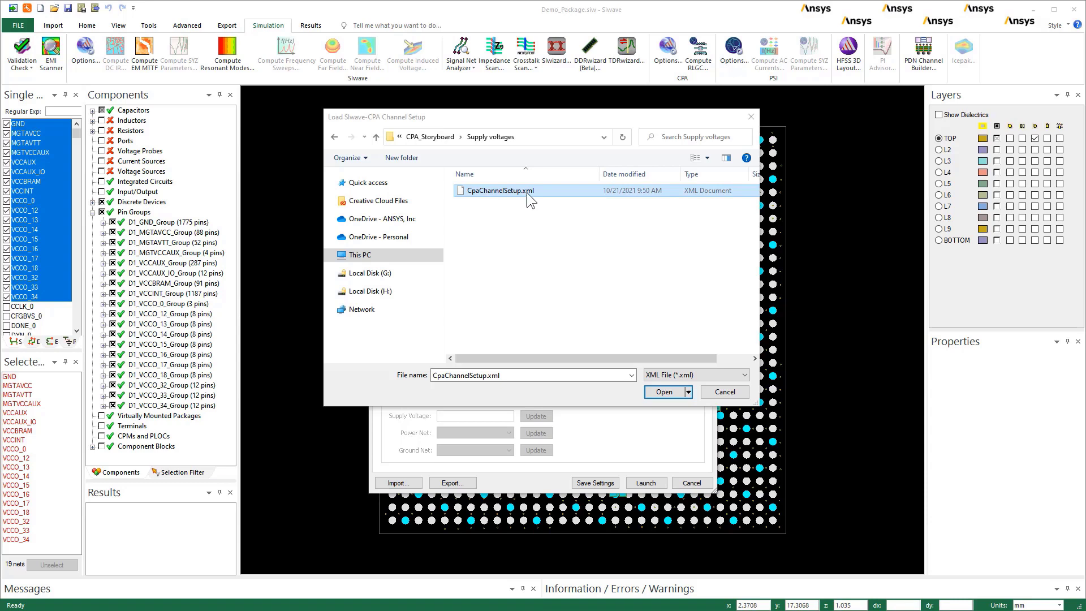
click(651, 389)
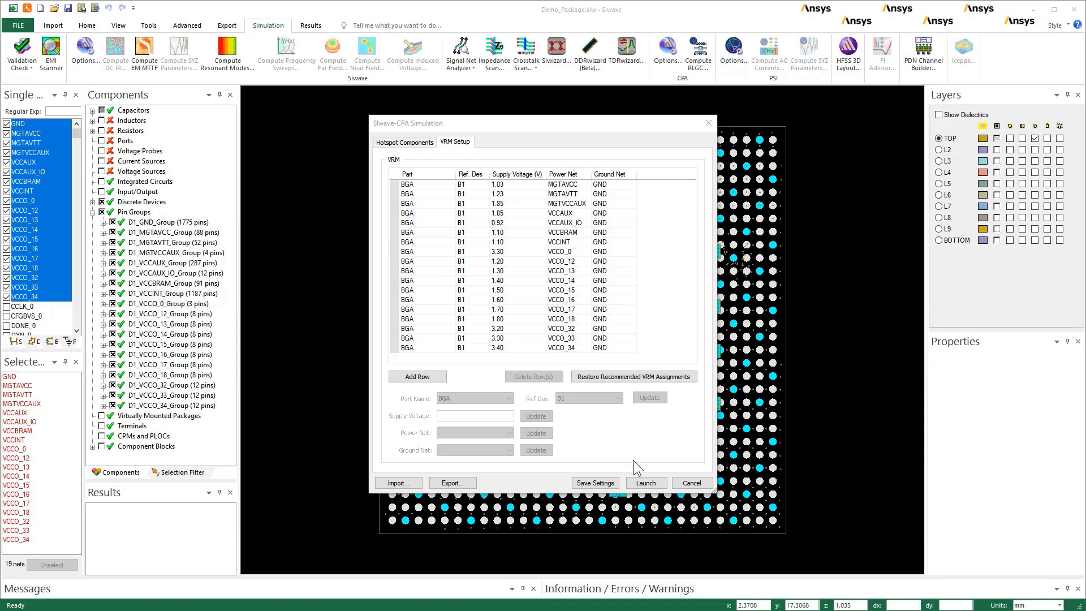
click(608, 481)
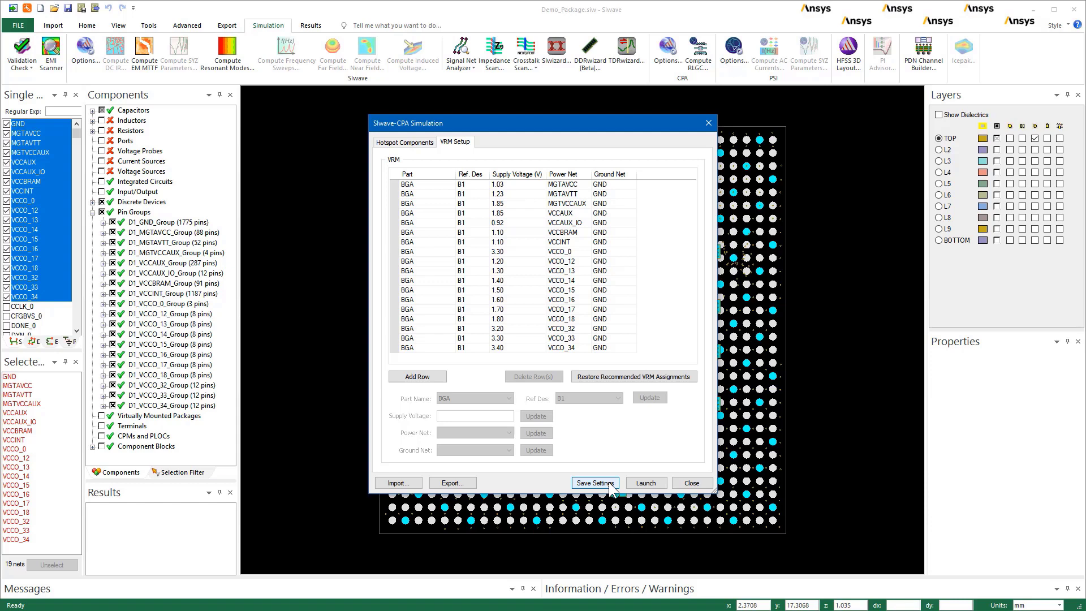
Launch the hotspot computation and load SmartG pin groups over DIE_C's per-net groups
click(643, 483)
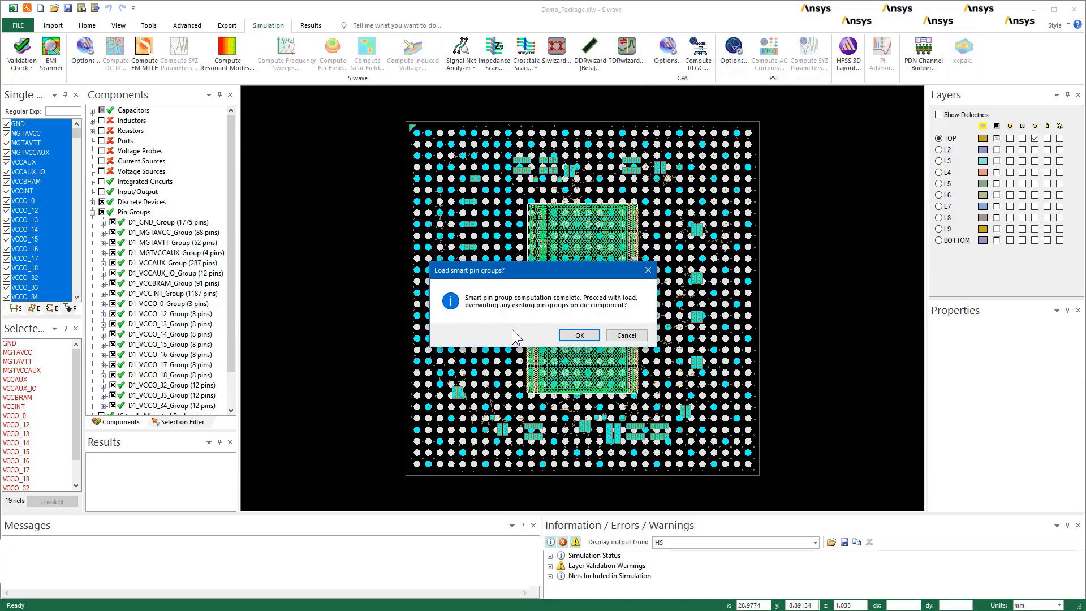
click(577, 334)
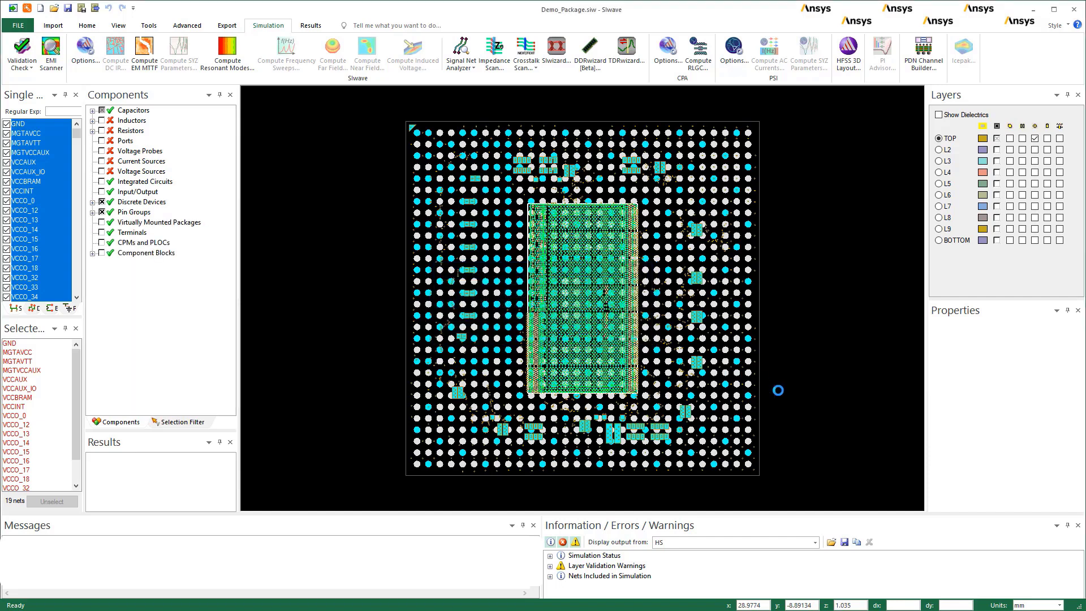
drag(229, 317, 232, 121)
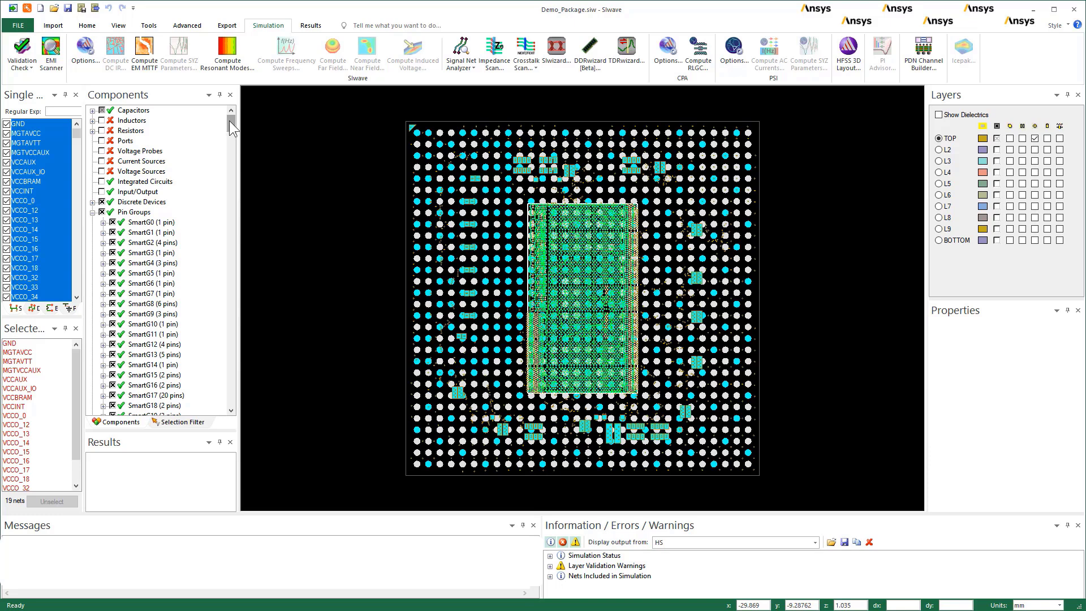
Inspect SmartG23, SmartG24, SmartG26 (47 pins), SmartG28 (1666 GND pins) and SmartG34 (VCCO_15)
drag(229, 121, 230, 138)
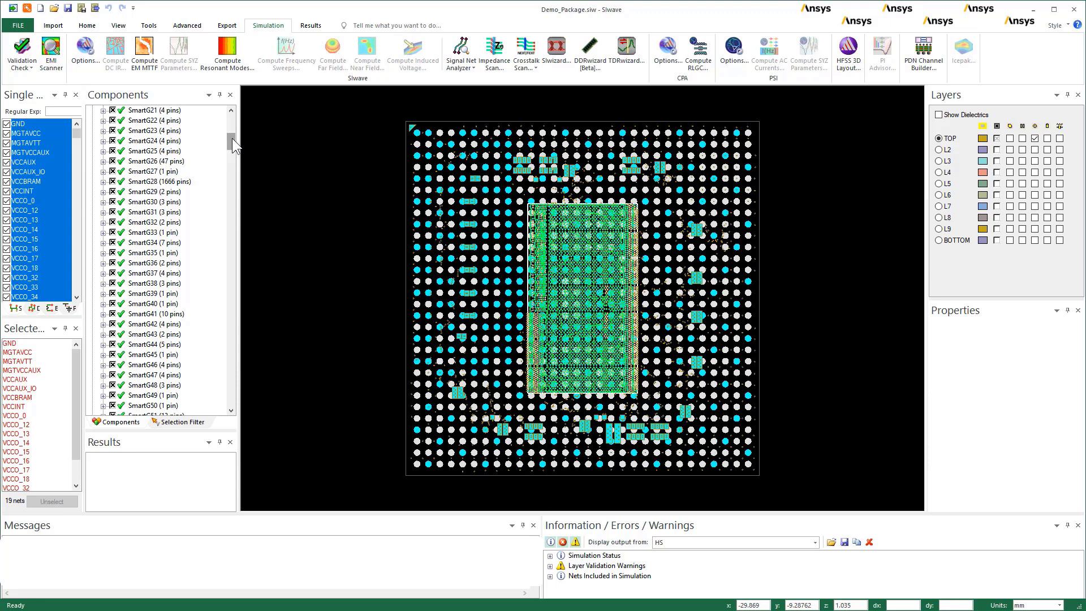
click(164, 133)
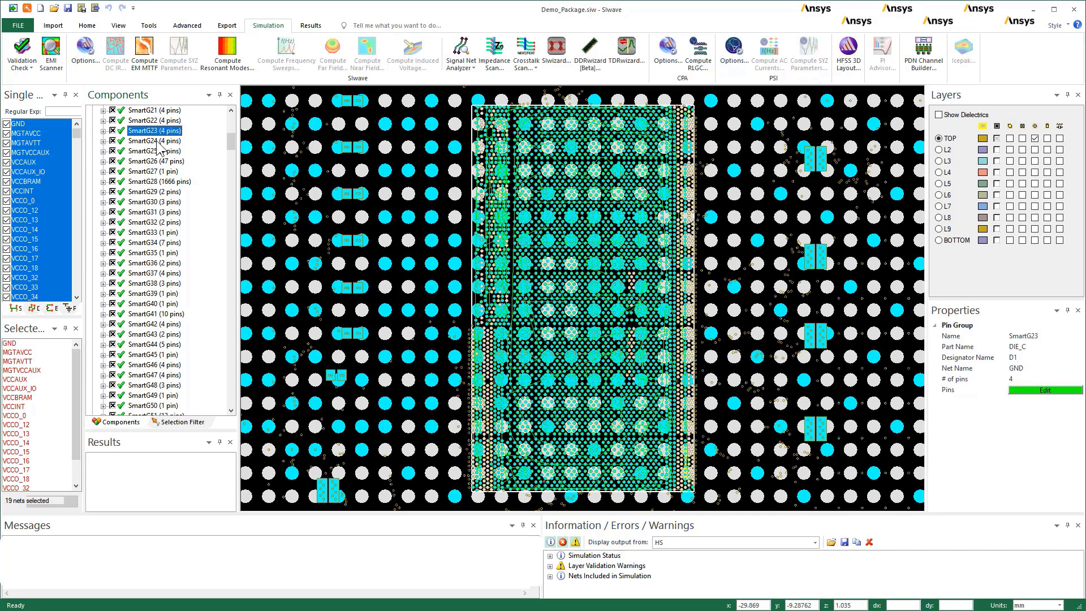
click(158, 142)
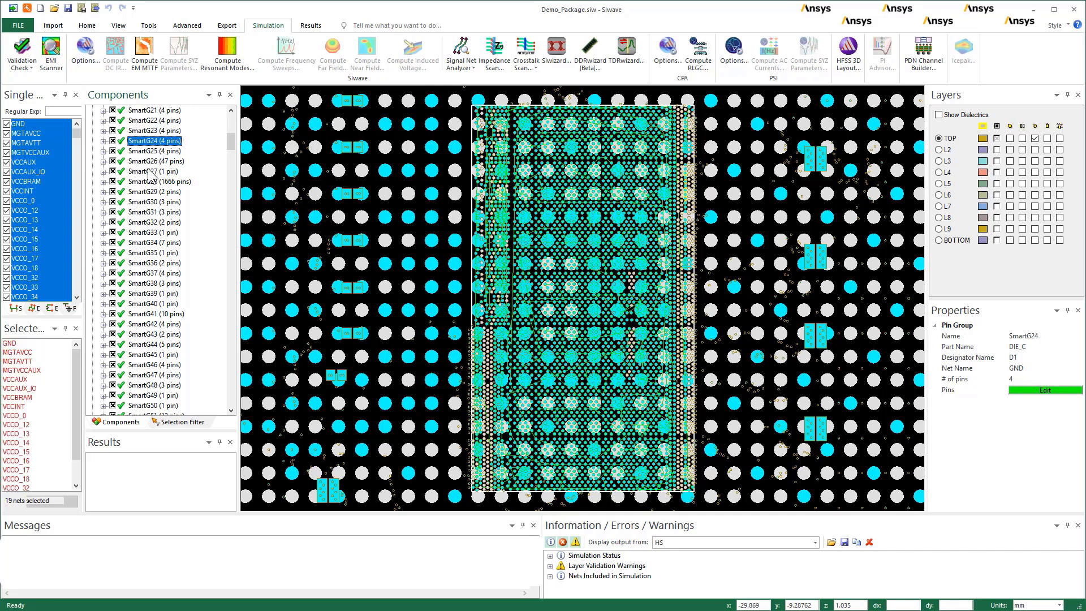
click(151, 162)
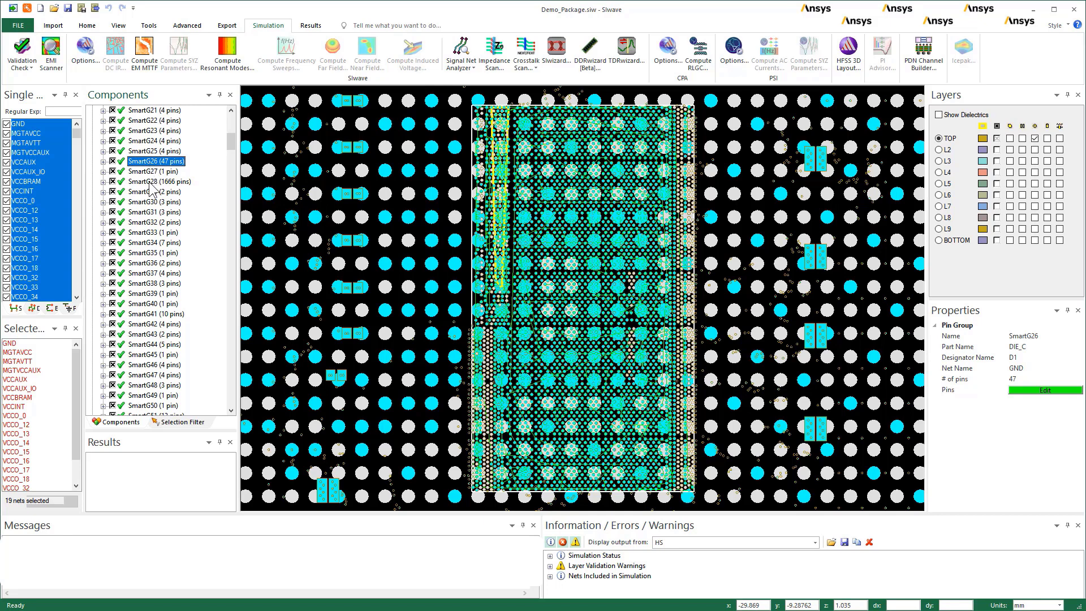
click(151, 182)
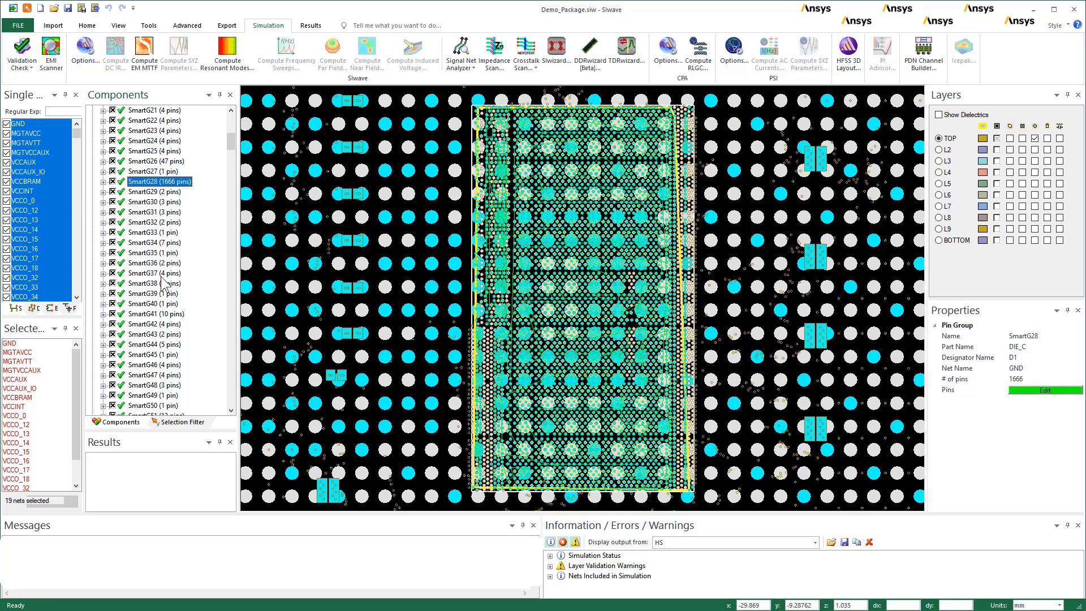
click(169, 245)
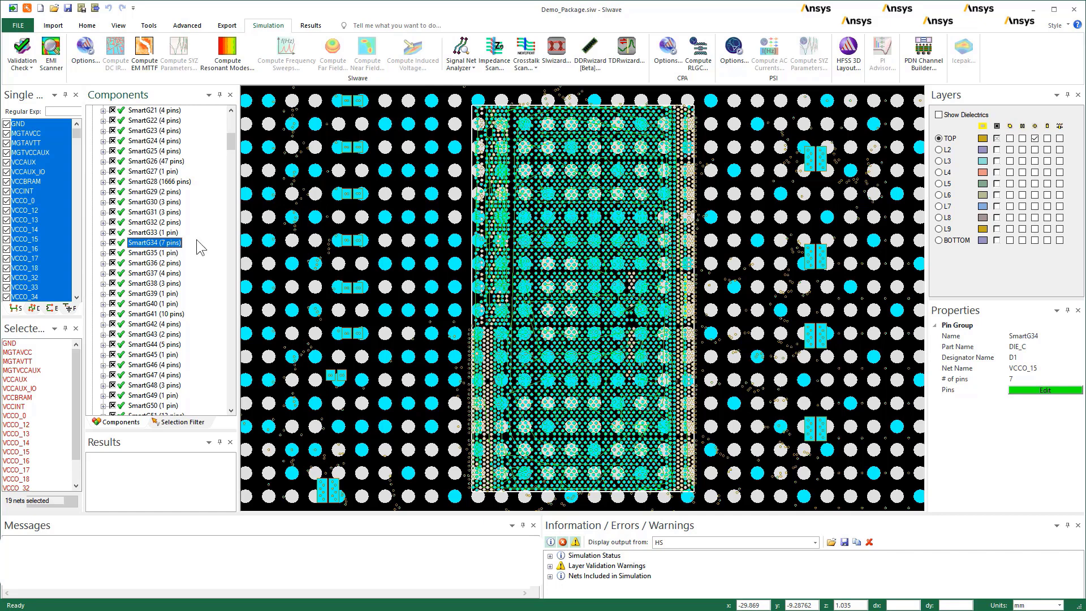
Show all package layers and highlight SmartG28, SmartG34, SmartG41 (10 pins) and SmartG52 (17 MGTAVCC pins)
click(998, 127)
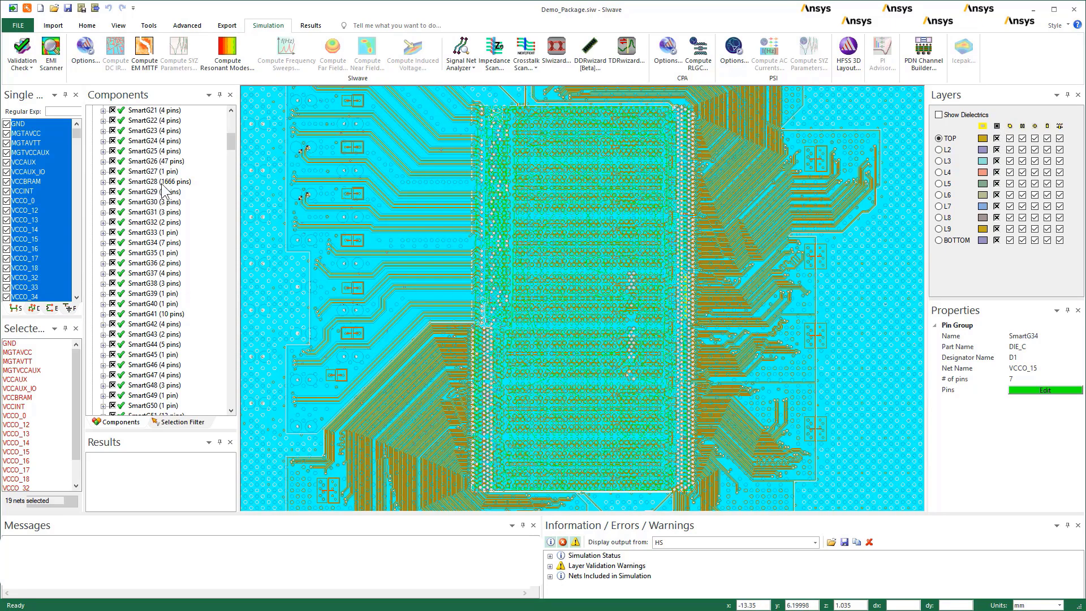
click(166, 181)
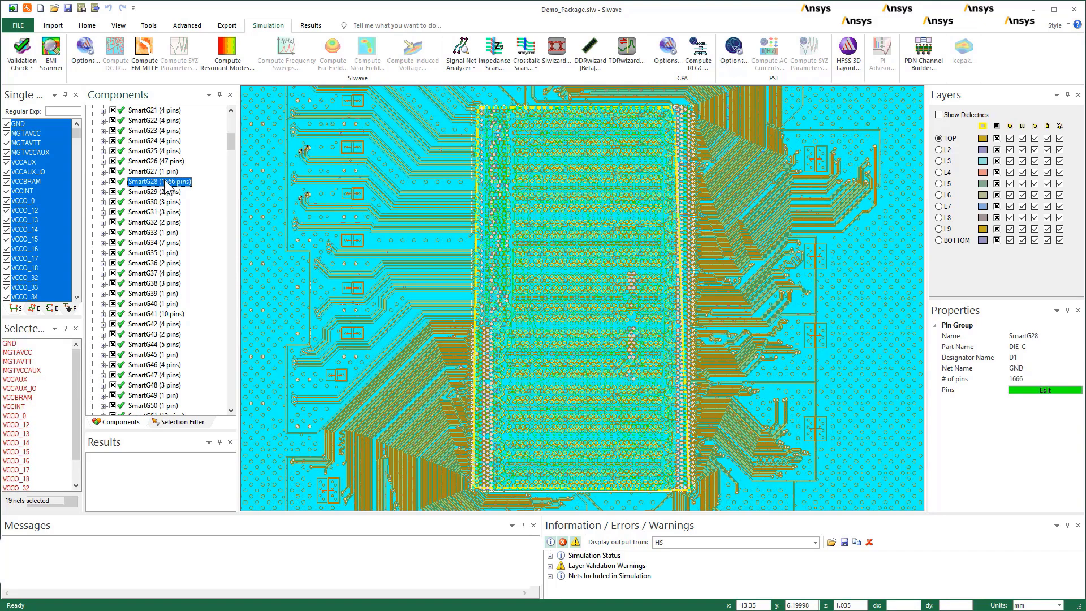
click(156, 243)
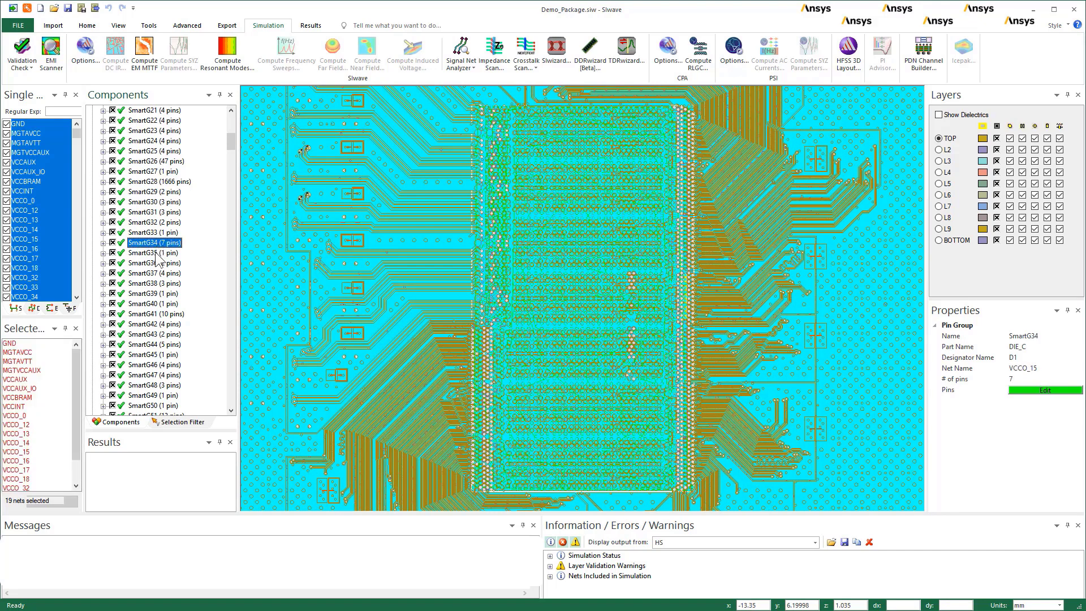
click(152, 315)
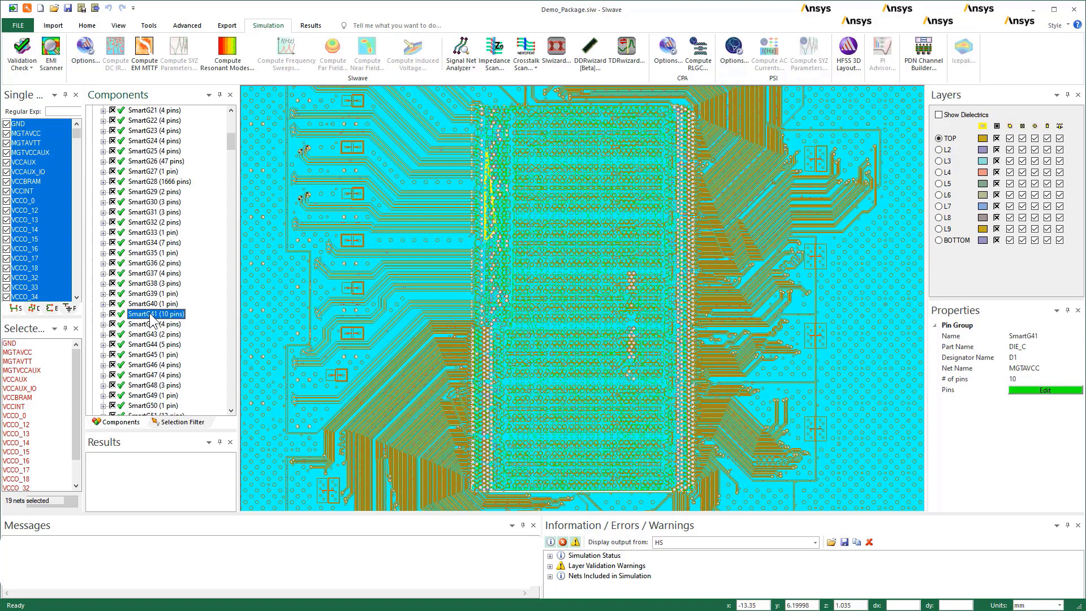
scroll(153, 325, down, 4)
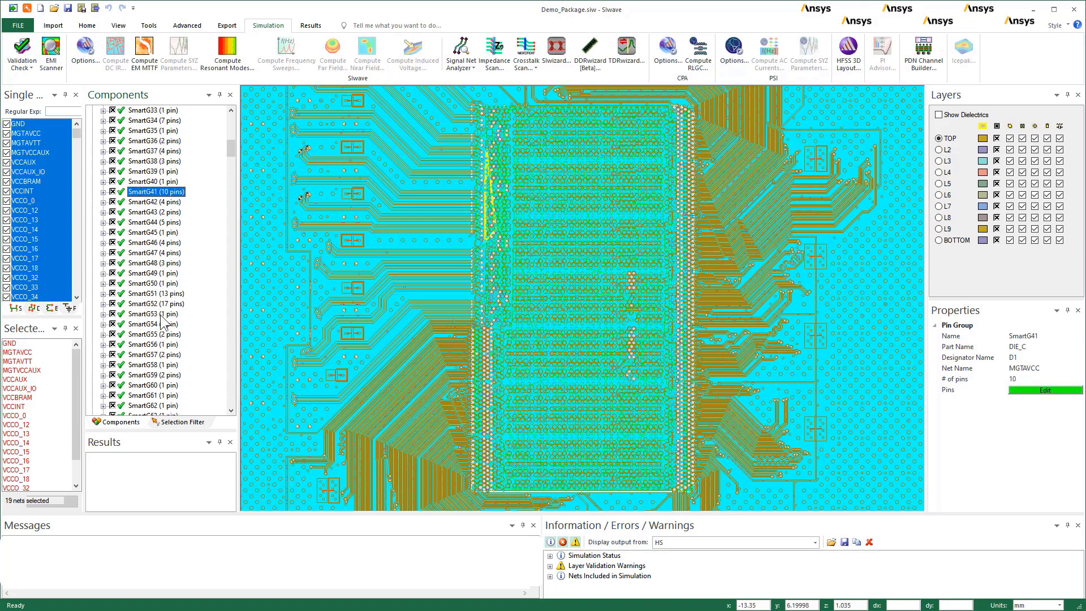
click(169, 304)
scroll(169, 310, down, 20)
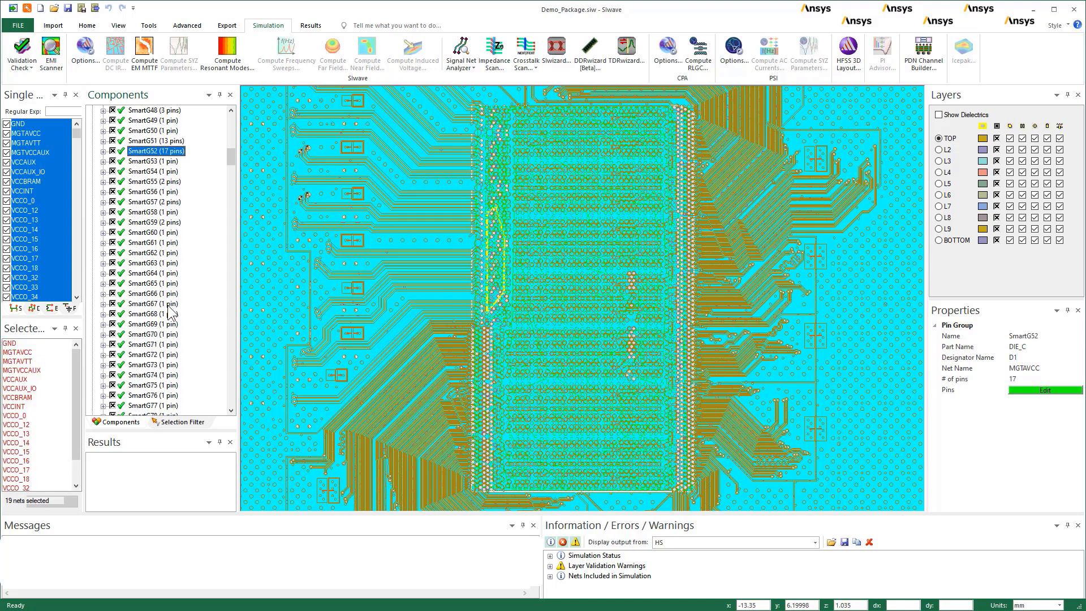